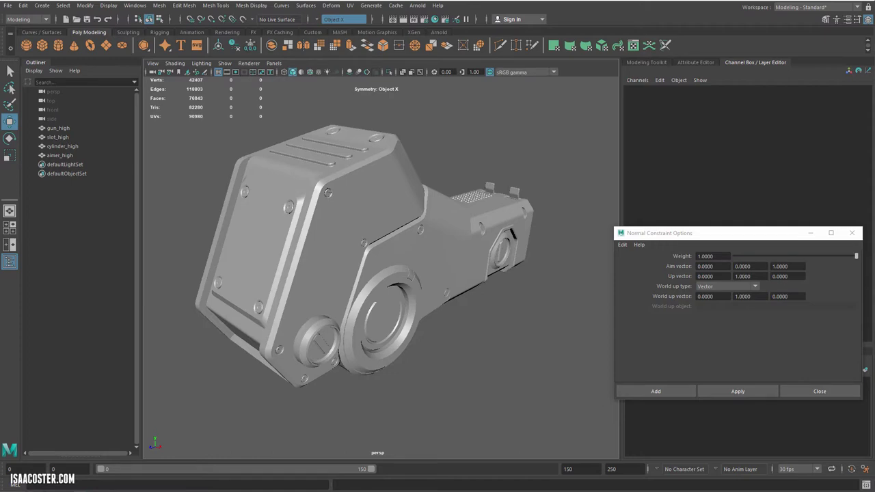
# Examine the gun's side and rear panels from several angles, up close and from a distance
pyautogui.keyDown('alt'); pyautogui.moveTo(430, 327); pyautogui.dragTo(501, 301); pyautogui.keyUp('alt')
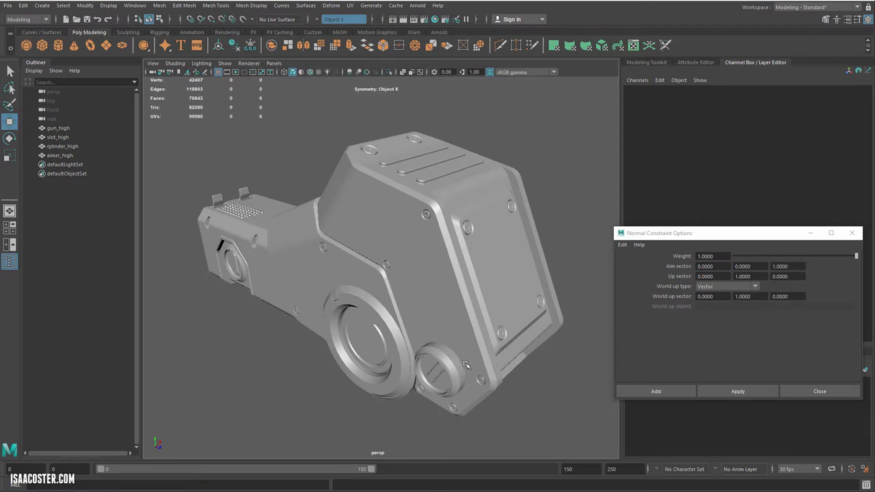
pyautogui.keyDown('alt'); pyautogui.moveTo(438, 292); pyautogui.dragTo(489, 270); pyautogui.keyUp('alt')
pyautogui.scroll(5, 344, 233)
pyautogui.keyDown('alt'); pyautogui.moveTo(343, 234); pyautogui.dragTo(402, 185); pyautogui.keyUp('alt')
pyautogui.scroll(-2, 396, 219)
pyautogui.keyDown('alt'); pyautogui.moveTo(396, 218); pyautogui.dragTo(346, 228); pyautogui.keyUp('alt')
pyautogui.scroll(-2, 371, 212)
pyautogui.scroll(-4, 366, 237)
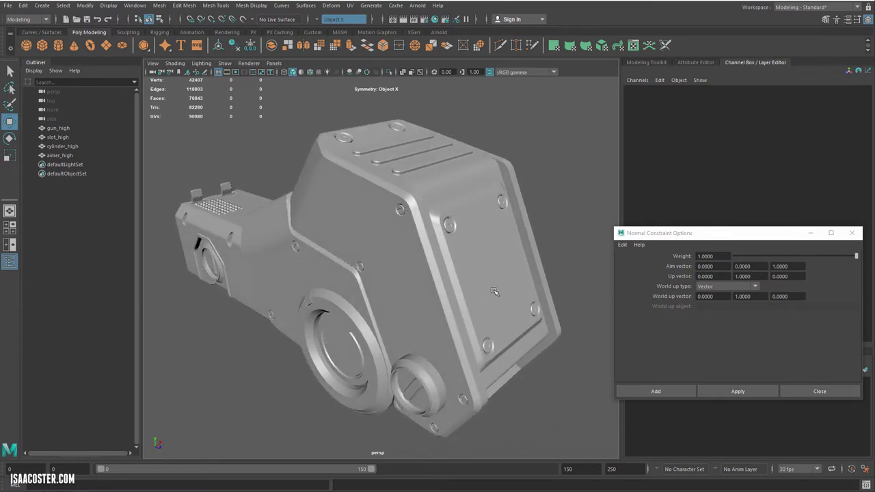
pyautogui.keyDown('alt'); pyautogui.moveTo(495, 291); pyautogui.dragTo(490, 287); pyautogui.keyUp('alt')
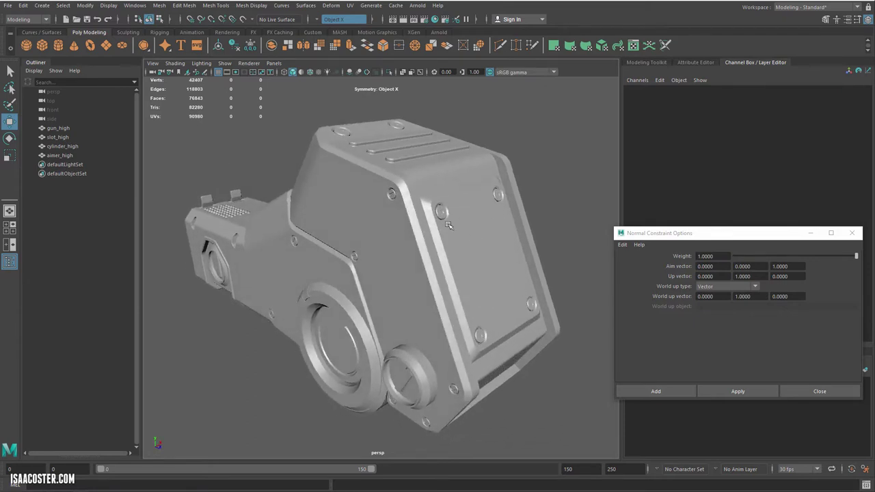
pyautogui.keyDown('alt'); pyautogui.moveTo(476, 244); pyautogui.dragTo(400, 232); pyautogui.keyUp('alt')
# Import vent_high.fbx into the scene and select the vent mesh
pyautogui.click(8, 5)
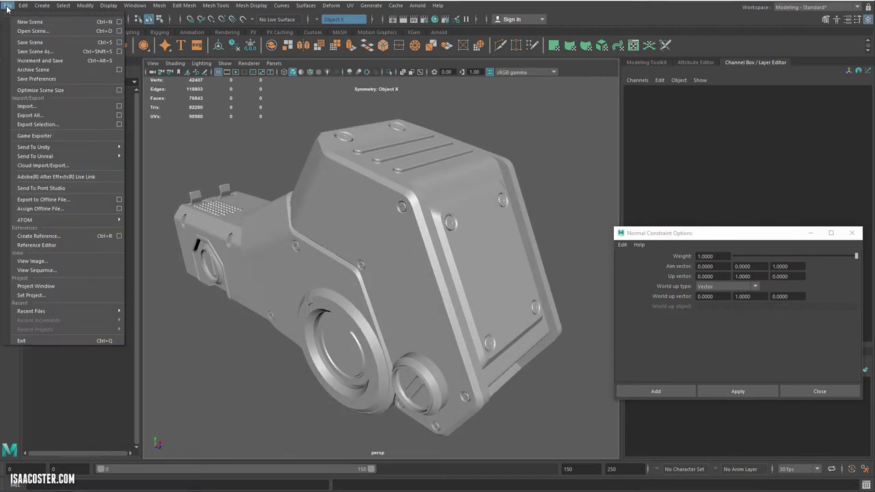
pyautogui.click(36, 104)
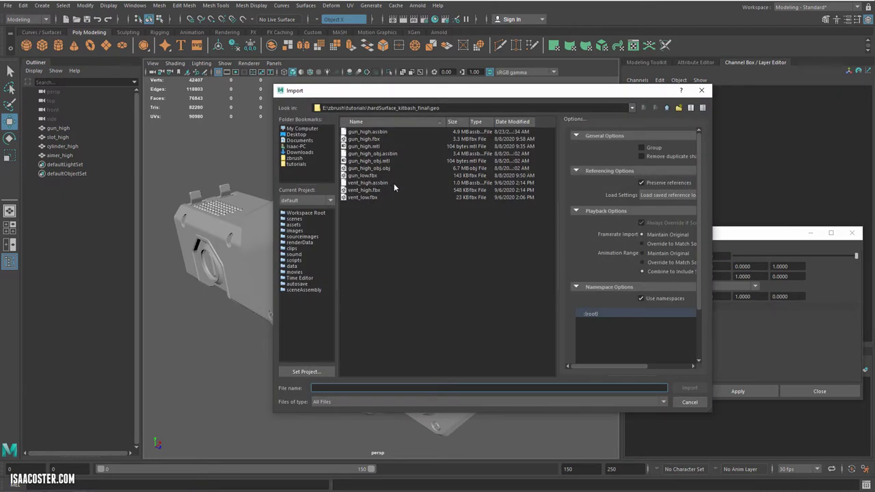
pyautogui.doubleClick(376, 190)
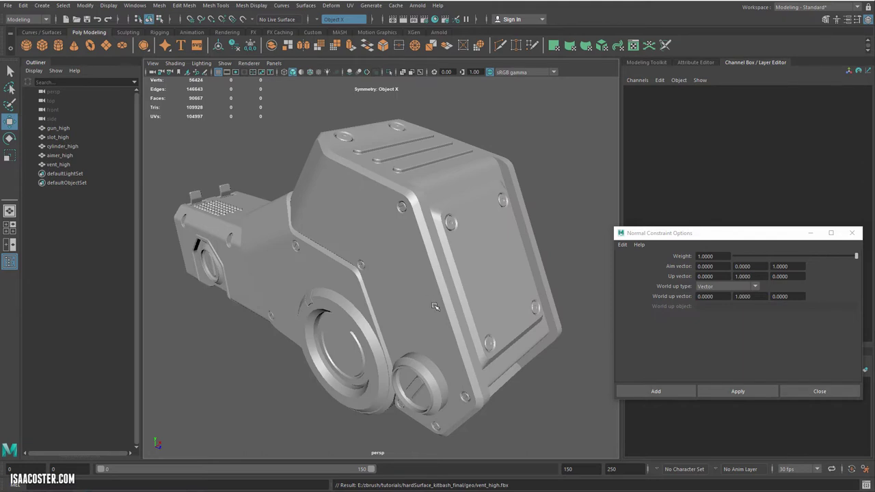
pyautogui.keyDown('alt'); pyautogui.moveTo(435, 307); pyautogui.dragTo(119, 415); pyautogui.keyUp('alt')
pyautogui.click(58, 165)
# Show the selected vent mesh in the side view and switch it to face selection
pyautogui.keyDown('alt'); pyautogui.moveTo(290, 321); pyautogui.dragTo(337, 298, button='middle'); pyautogui.keyUp('alt')
pyautogui.keyDown('alt'); pyautogui.moveTo(337, 298); pyautogui.dragTo(343, 264); pyautogui.keyUp('alt')
pyautogui.click(190, 266)
pyautogui.keyDown('alt'); pyautogui.moveTo(210, 295); pyautogui.dragTo(252, 272); pyautogui.keyUp('alt')
pyautogui.keyDown('alt'); pyautogui.moveTo(252, 271); pyautogui.dragTo(296, 255, button='middle'); pyautogui.keyUp('alt')
pyautogui.click(298, 243)
pyautogui.press('space')
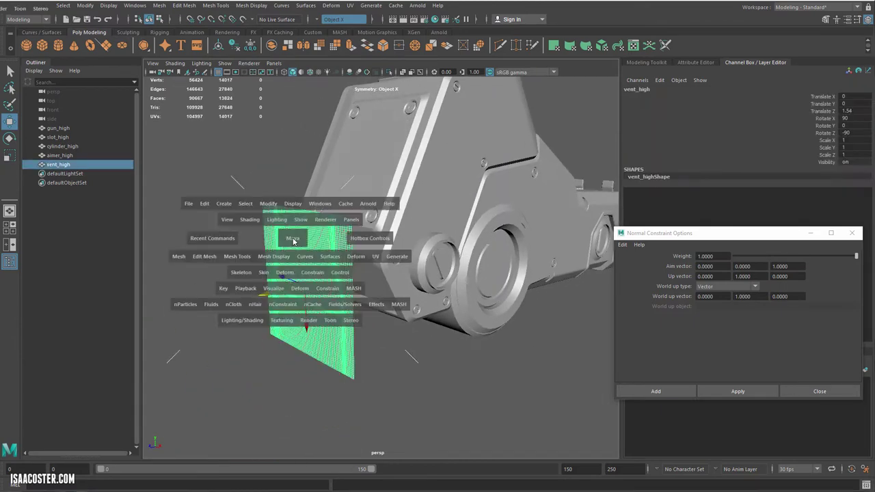
pyautogui.moveTo(293, 238); pyautogui.dragTo(340, 241)
pyautogui.keyDown('alt'); pyautogui.moveTo(418, 201); pyautogui.dragTo(474, 181, button='right'); pyautogui.keyUp('alt')
pyautogui.keyDown('alt'); pyautogui.moveTo(440, 225); pyautogui.dragTo(418, 231, button='middle'); pyautogui.keyUp('alt')
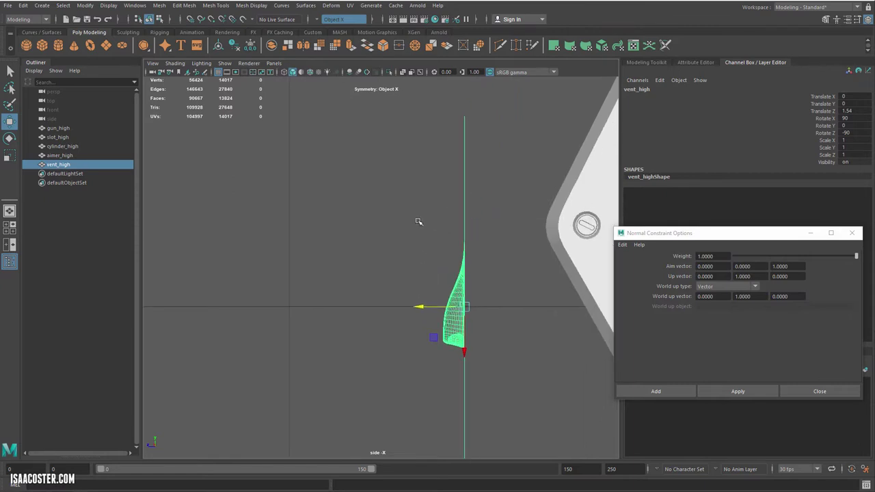
pyautogui.moveTo(418, 221); pyautogui.dragTo(389, 223, button='right')
# Try to delete the flat faces above and below the vent bulge, and undo the deletion
pyautogui.moveTo(450, 104); pyautogui.dragTo(503, 224)
pyautogui.keyDown('alt'); pyautogui.moveTo(497, 258); pyautogui.dragTo(495, 214, button='middle'); pyautogui.keyUp('alt')
pyautogui.keyDown('alt'); pyautogui.moveTo(479, 409); pyautogui.dragTo(481, 395, button='middle'); pyautogui.keyUp('alt')
pyautogui.moveTo(480, 449); pyautogui.dragTo(421, 349)
pyautogui.press('Delete')
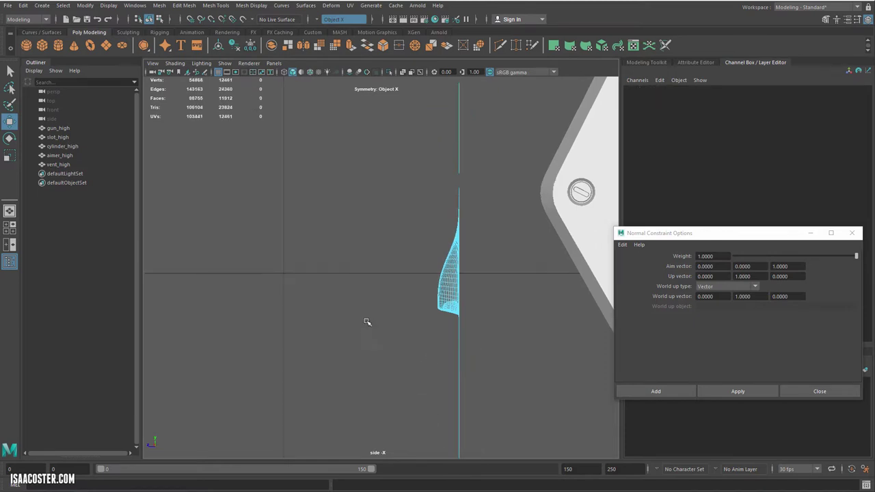
pyautogui.hotkey('ctrl', 'z')
# Turn symmetry off in the Move tool's symmetry settings and clear the face selection
pyautogui.doubleClick(10, 122)
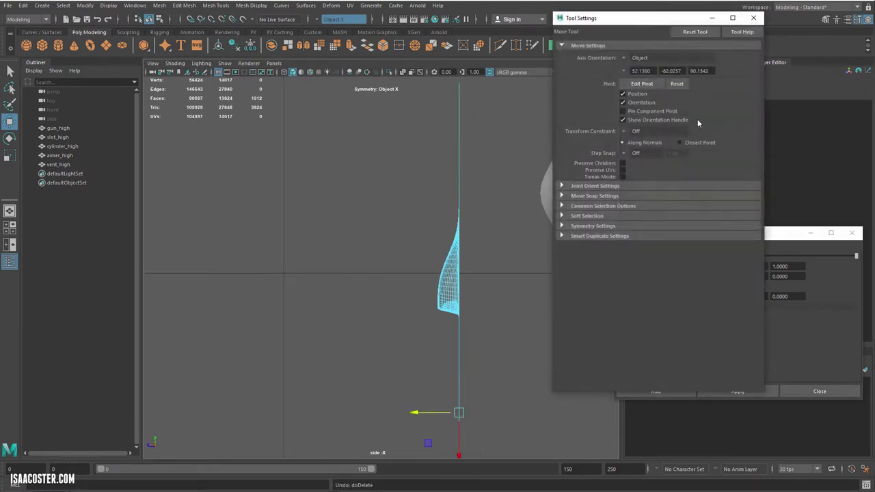
pyautogui.click(562, 217)
pyautogui.click(562, 219)
pyautogui.click(563, 221)
pyautogui.click(563, 223)
pyautogui.click(563, 226)
pyautogui.click(630, 237)
pyautogui.click(637, 240)
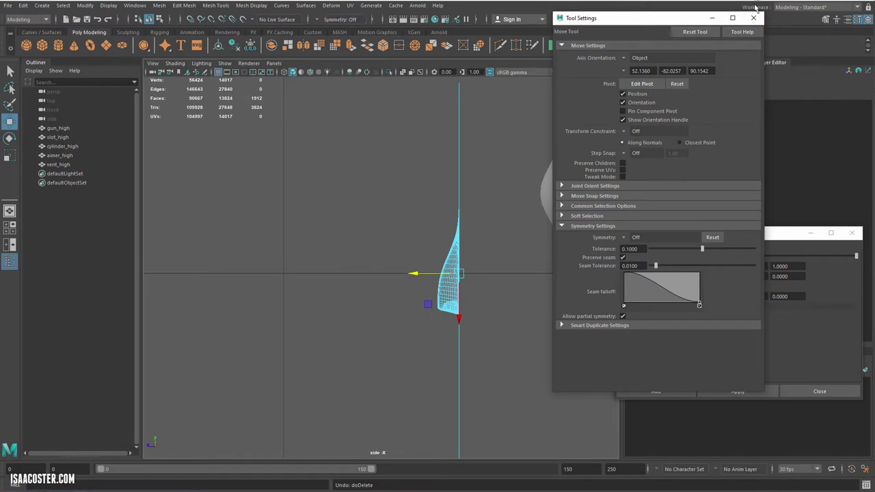
pyautogui.click(754, 18)
pyautogui.click(472, 168)
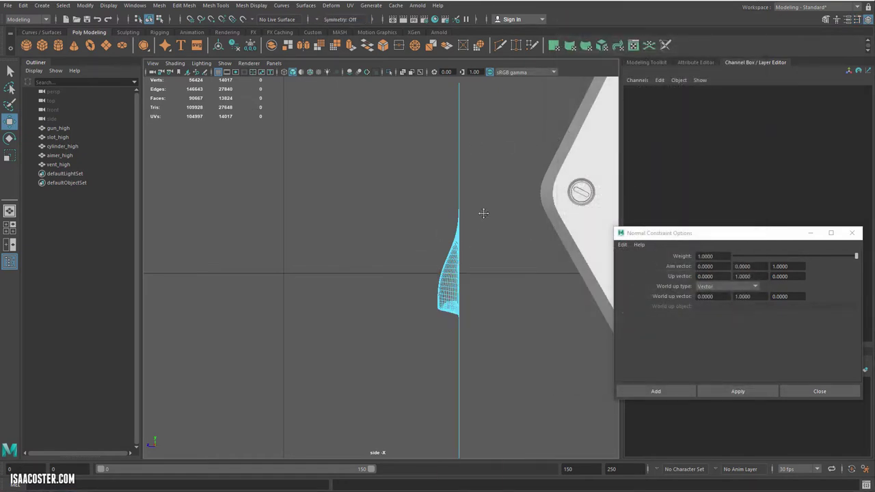
# Delete the excess flat faces above and below the vent bulge, leaving a narrow border on each side
pyautogui.keyDown('alt'); pyautogui.moveTo(483, 212); pyautogui.dragTo(484, 227, button='middle'); pyautogui.keyUp('alt')
pyautogui.moveTo(475, 91); pyautogui.dragTo(451, 139)
pyautogui.press('space')
pyautogui.moveTo(510, 154); pyautogui.dragTo(510, 140)
pyautogui.keyDown('alt'); pyautogui.moveTo(425, 183); pyautogui.dragTo(459, 189); pyautogui.keyUp('alt')
pyautogui.press('space')
pyautogui.moveTo(487, 89); pyautogui.dragTo(409, 196)
pyautogui.press('Delete')
pyautogui.keyDown('alt'); pyautogui.moveTo(491, 303); pyautogui.dragTo(488, 260, button='middle'); pyautogui.keyUp('alt')
pyautogui.moveTo(488, 282); pyautogui.dragTo(433, 428)
pyautogui.press('Delete')
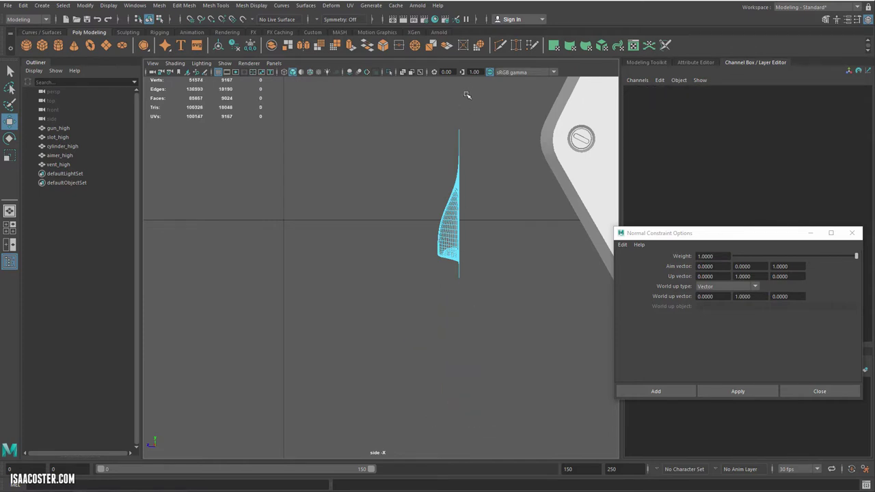
# Check the trimmed vent panel's remaining border and shape from the side and in perspective
pyautogui.scroll(2, 473, 143)
pyautogui.keyDown('alt'); pyautogui.moveTo(483, 132); pyautogui.dragTo(466, 205, button='middle'); pyautogui.keyUp('alt')
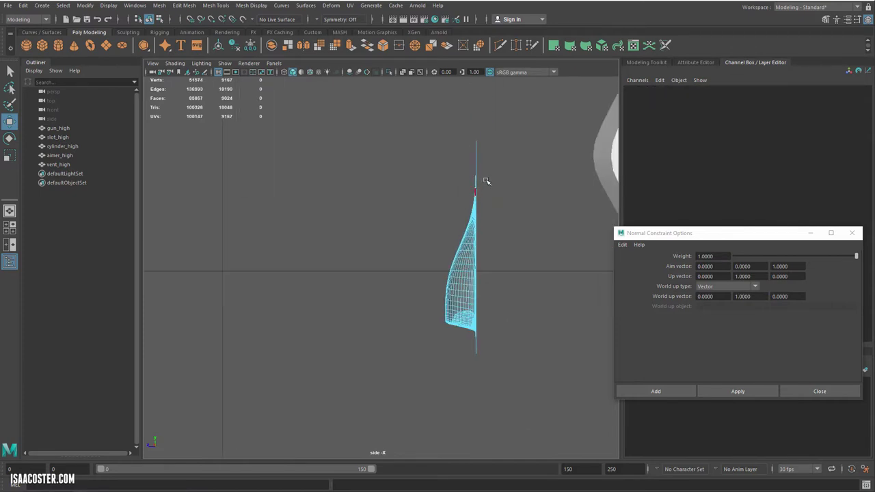
pyautogui.moveTo(492, 170); pyautogui.dragTo(457, 202)
pyautogui.click(507, 208)
pyautogui.press('space')
pyautogui.moveTo(397, 231); pyautogui.dragTo(362, 228)
pyautogui.scroll(-3, 369, 235)
pyautogui.moveTo(266, 231); pyautogui.dragTo(290, 214, button='right')
pyautogui.click(283, 246)
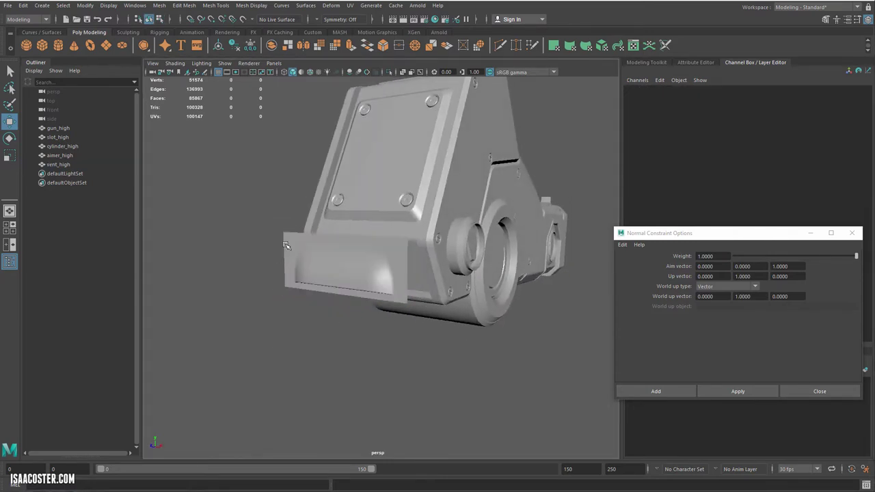
pyautogui.keyDown('alt'); pyautogui.moveTo(263, 301); pyautogui.dragTo(328, 294); pyautogui.keyUp('alt')
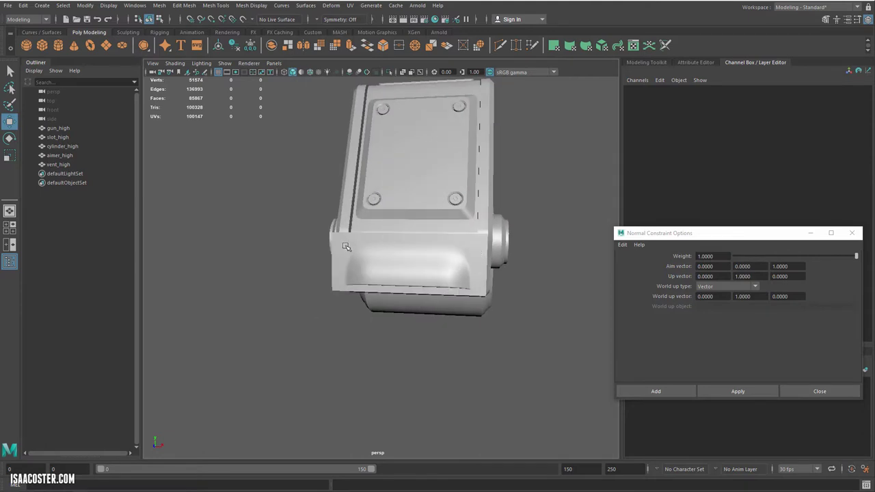
pyautogui.keyDown('alt'); pyautogui.moveTo(458, 294); pyautogui.dragTo(418, 308); pyautogui.keyUp('alt')
pyautogui.keyDown('alt'); pyautogui.moveTo(418, 308); pyautogui.dragTo(472, 291, button='right'); pyautogui.keyUp('alt')
pyautogui.keyDown('alt'); pyautogui.moveTo(471, 292); pyautogui.dragTo(347, 236); pyautogui.keyUp('alt')
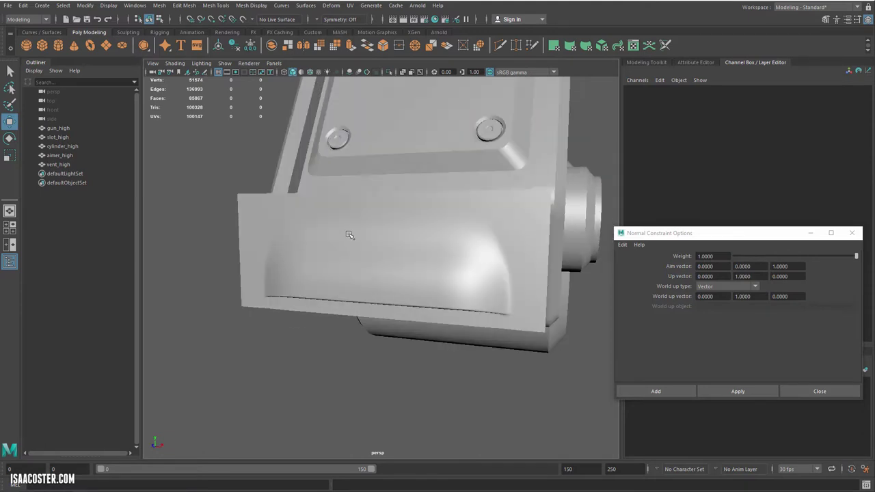
pyautogui.keyDown('alt'); pyautogui.moveTo(449, 270); pyautogui.dragTo(405, 264); pyautogui.keyUp('alt')
# In the front view, scale the vent mesh's top and bottom rows of border vertices flat
pyautogui.click(405, 264)
pyautogui.keyDown('alt'); pyautogui.moveTo(344, 325); pyautogui.dragTo(422, 334, button='right'); pyautogui.keyUp('alt')
pyautogui.keyDown('alt'); pyautogui.moveTo(431, 202); pyautogui.dragTo(446, 225); pyautogui.keyUp('alt')
pyautogui.press('space')
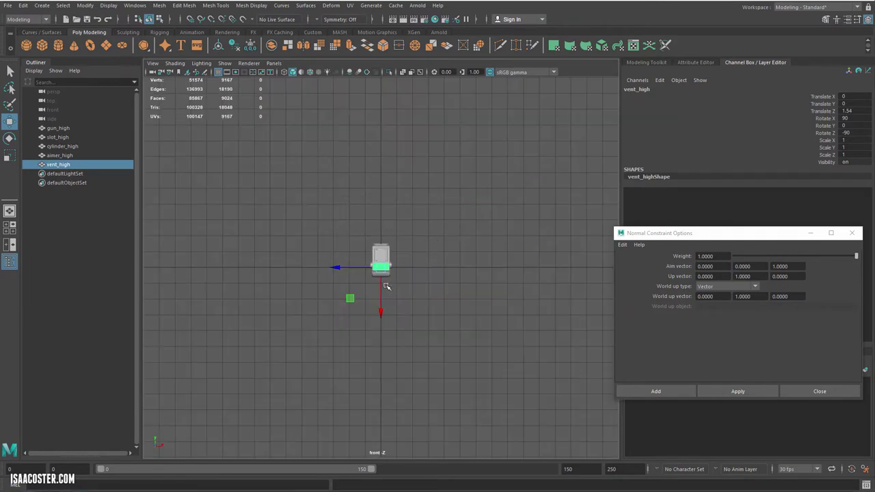
pyautogui.press('f')
pyautogui.moveTo(324, 245); pyautogui.dragTo(328, 267, button='right')
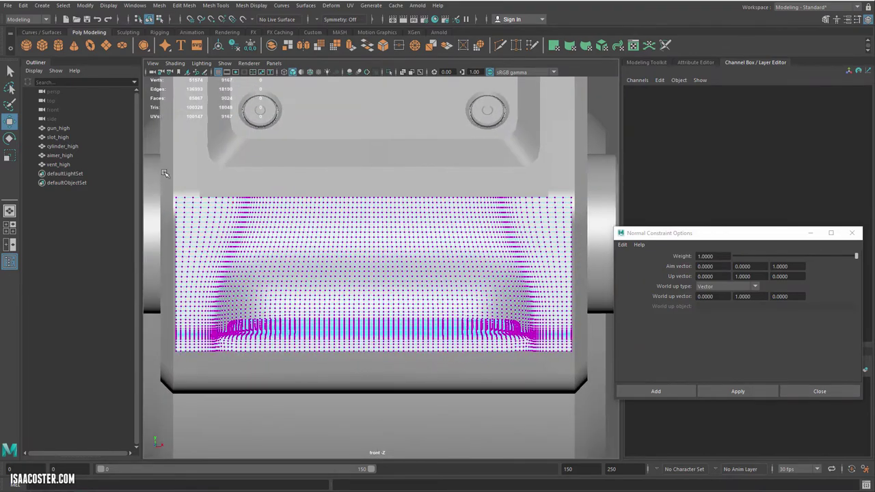
pyautogui.moveTo(162, 171); pyautogui.dragTo(636, 199)
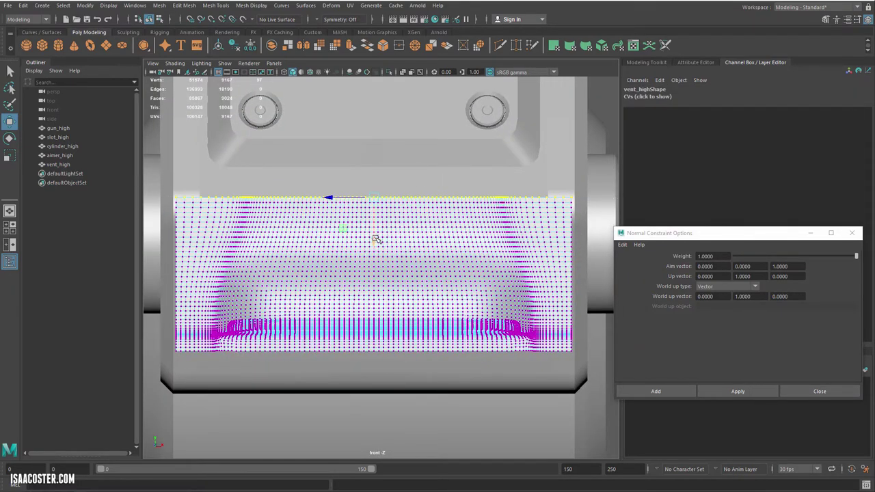
pyautogui.press('r')
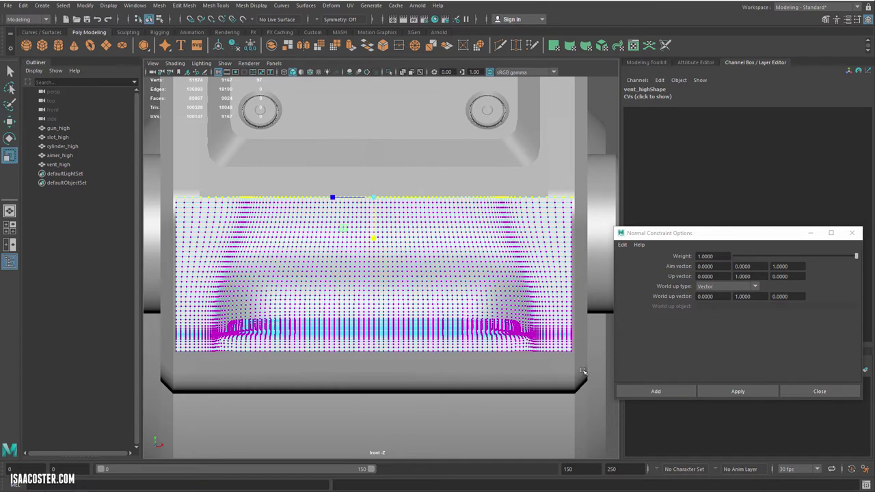
pyautogui.moveTo(591, 370); pyautogui.dragTo(111, 352)
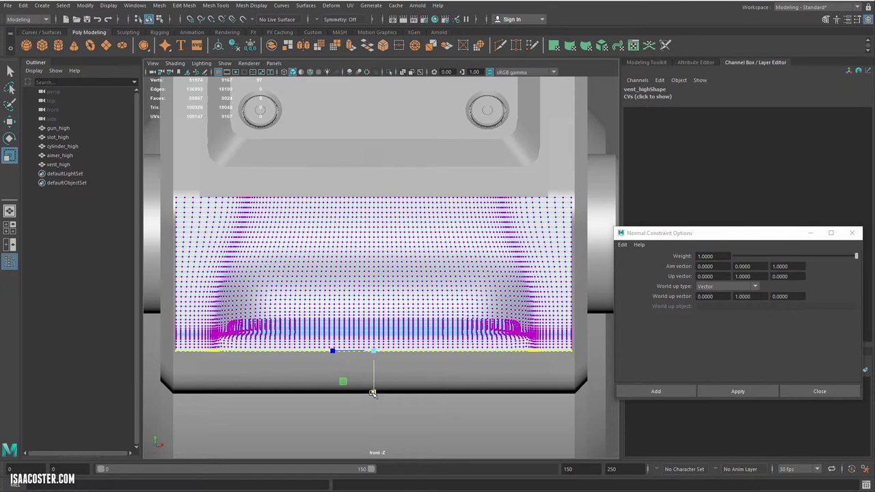
pyautogui.moveTo(373, 392); pyautogui.dragTo(377, 359)
# Scale the vertex columns along the vent mesh's right and left borders flat
pyautogui.moveTo(586, 177); pyautogui.dragTo(569, 380)
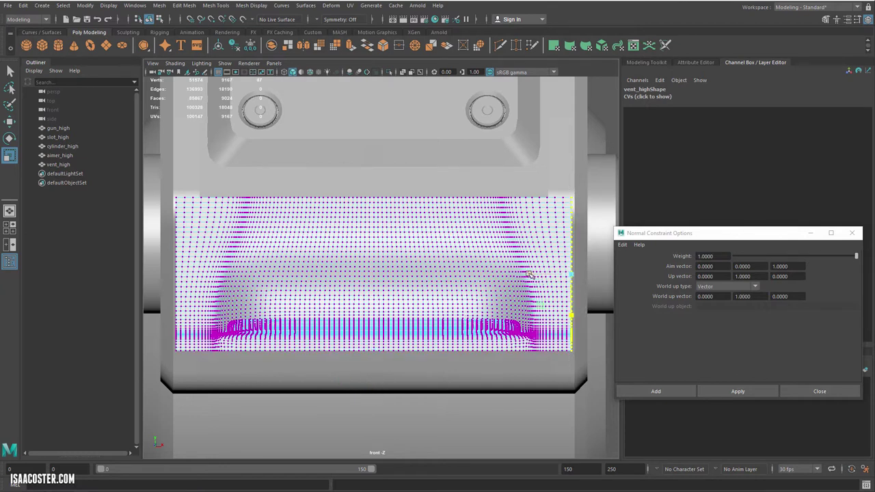
pyautogui.moveTo(156, 178); pyautogui.dragTo(178, 372)
pyautogui.keyDown('alt'); pyautogui.moveTo(193, 290); pyautogui.dragTo(230, 292, button='middle'); pyautogui.keyUp('alt')
pyautogui.moveTo(172, 276); pyautogui.dragTo(233, 280)
pyautogui.keyDown('alt'); pyautogui.moveTo(286, 335); pyautogui.dragTo(277, 338, button='middle'); pyautogui.keyUp('alt')
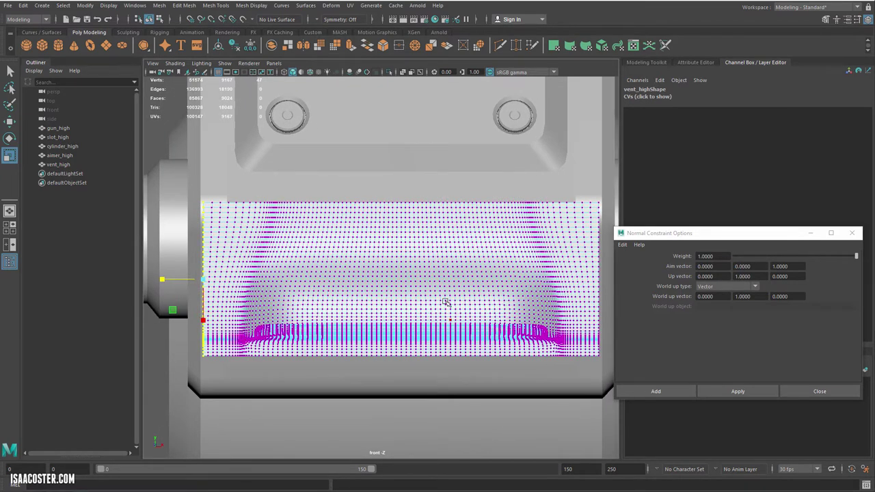
# Return the vent mesh to object mode in perspective and vertex-snap its pivot to the upper-left corner
pyautogui.press('space')
pyautogui.moveTo(463, 305); pyautogui.dragTo(416, 286)
pyautogui.press('F8')
pyautogui.press('F8')
pyautogui.press('w')
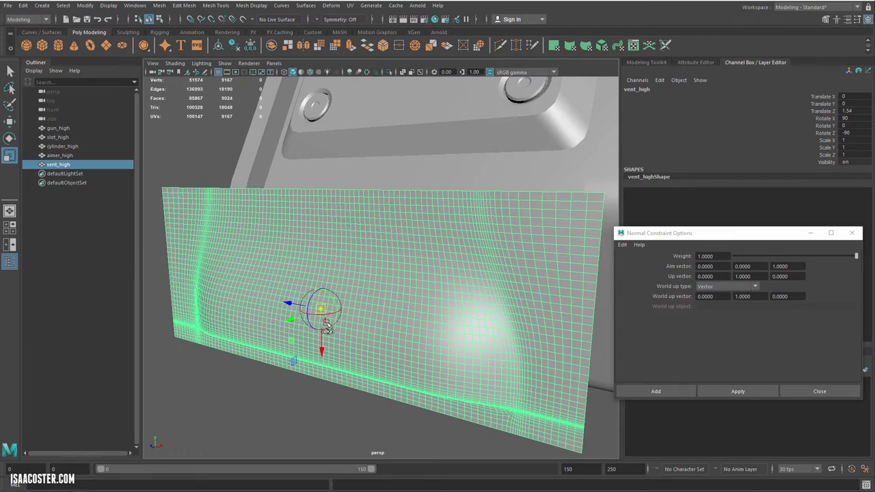
pyautogui.press('v')
pyautogui.moveTo(321, 310); pyautogui.dragTo(162, 188)
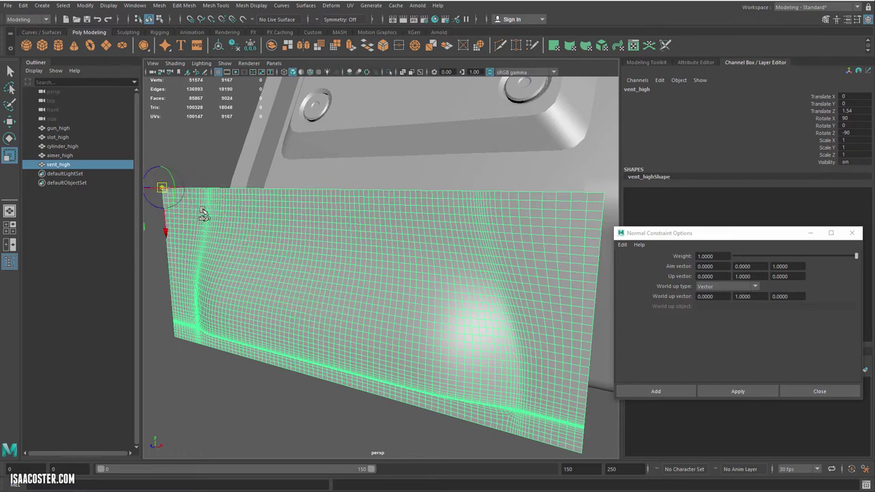
pyautogui.press('d')
pyautogui.moveTo(249, 228)
pyautogui.keyDown('alt'); pyautogui.mouseDown()
pyautogui.moveTo(238, 221)
pyautogui.moveTo(248, 229)
pyautogui.mouseUp(); pyautogui.keyUp('alt')
pyautogui.press('q')
pyautogui.press('w')
# Duplicate the vent mesh and vertex-snap the copy's pivot to the original's lower-left corner
pyautogui.scroll(-4, 249, 212)
pyautogui.keyDown('alt'); pyautogui.moveTo(399, 301); pyautogui.dragTo(345, 299); pyautogui.keyUp('alt')
pyautogui.hotkey('ctrl', 'd')
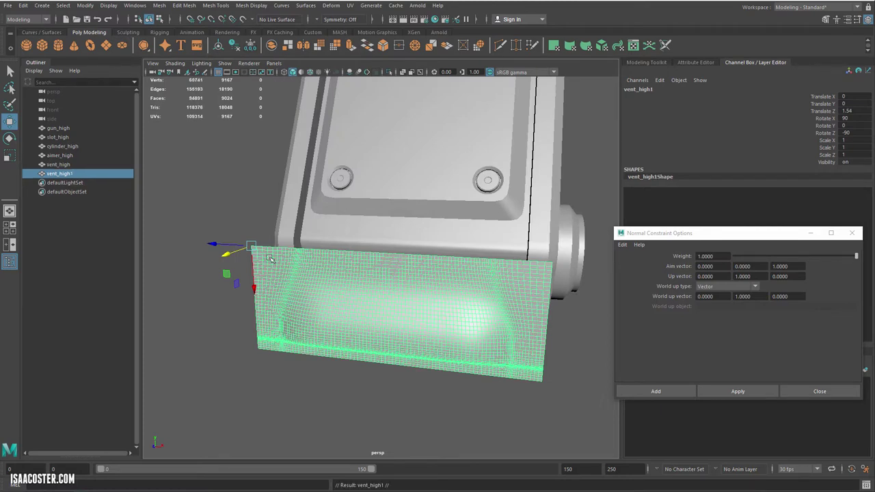
pyautogui.press('v')
pyautogui.moveTo(251, 246); pyautogui.dragTo(256, 351)
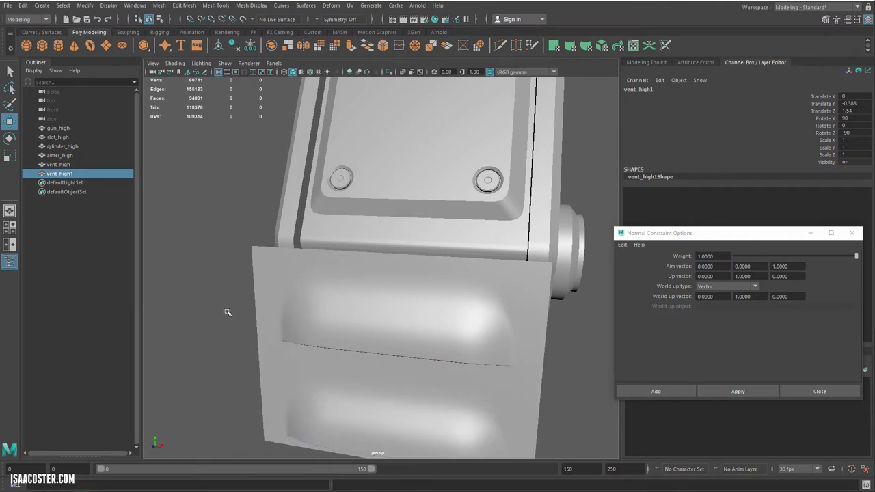
pyautogui.click(229, 316)
# Add two more vent copies, each placed directly beneath the previous one, to complete a column of four
pyautogui.keyDown('alt'); pyautogui.moveTo(230, 316); pyautogui.dragTo(230, 308); pyautogui.keyUp('alt')
pyautogui.keyDown('alt'); pyautogui.moveTo(296, 316); pyautogui.dragTo(474, 281); pyautogui.keyUp('alt')
pyautogui.keyDown('alt'); pyautogui.moveTo(515, 302); pyautogui.dragTo(469, 304); pyautogui.keyUp('alt')
pyautogui.click(505, 343)
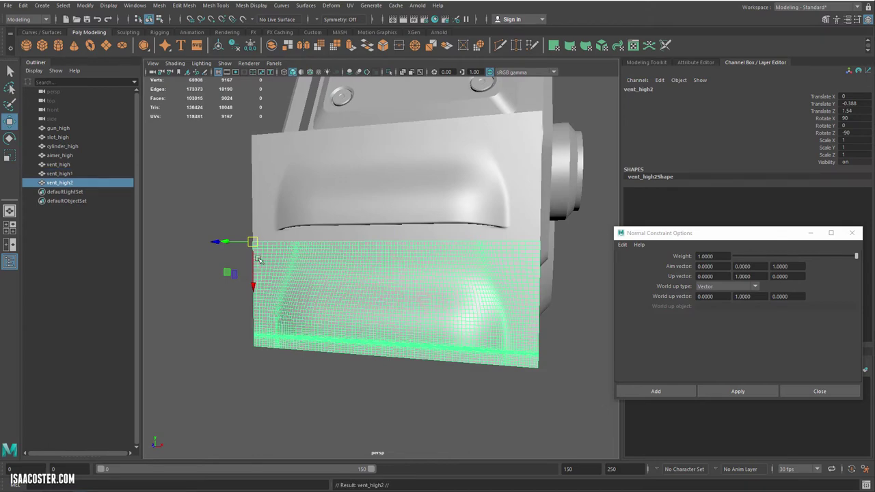
pyautogui.moveTo(259, 260); pyautogui.dragTo(259, 342)
pyautogui.hotkey('ctrl', 'd')
pyautogui.click(244, 316)
pyautogui.keyDown('alt'); pyautogui.moveTo(301, 309); pyautogui.dragTo(313, 182, button='right'); pyautogui.keyUp('alt')
pyautogui.keyDown('alt'); pyautogui.moveTo(331, 205); pyautogui.dragTo(289, 205); pyautogui.keyUp('alt')
pyautogui.click(276, 175)
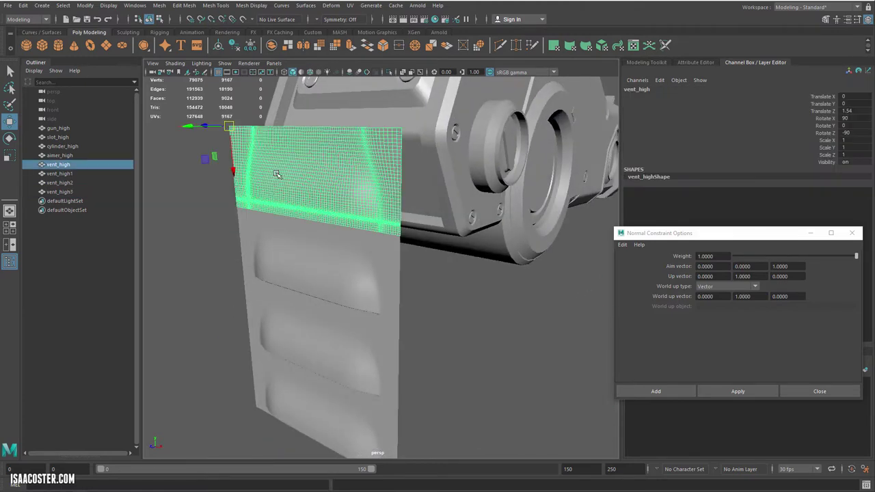
pyautogui.doubleClick(856, 131)
pyautogui.click(438, 266)
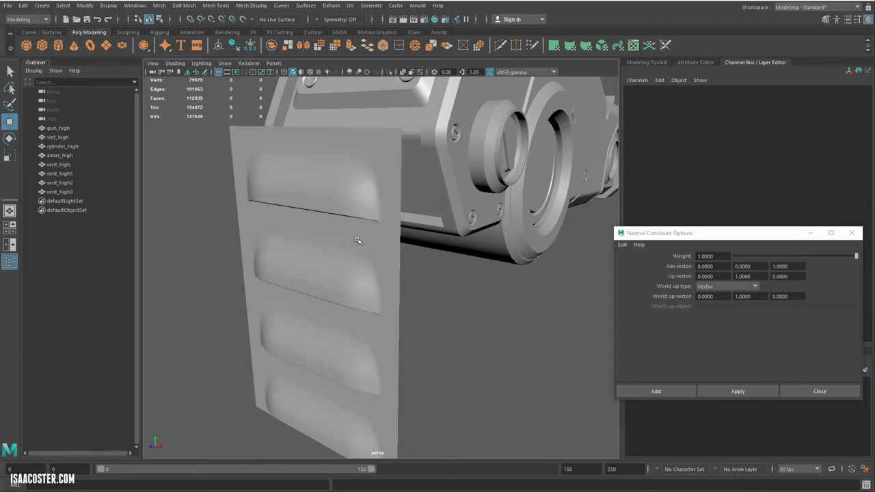
# Duplicate the top vent and vertex-snap the copy to its upper-right corner to start a second column
pyautogui.keyDown('alt'); pyautogui.moveTo(390, 300); pyautogui.dragTo(424, 281); pyautogui.keyUp('alt')
pyautogui.click(319, 222)
pyautogui.hotkey('ctrl', 'd')
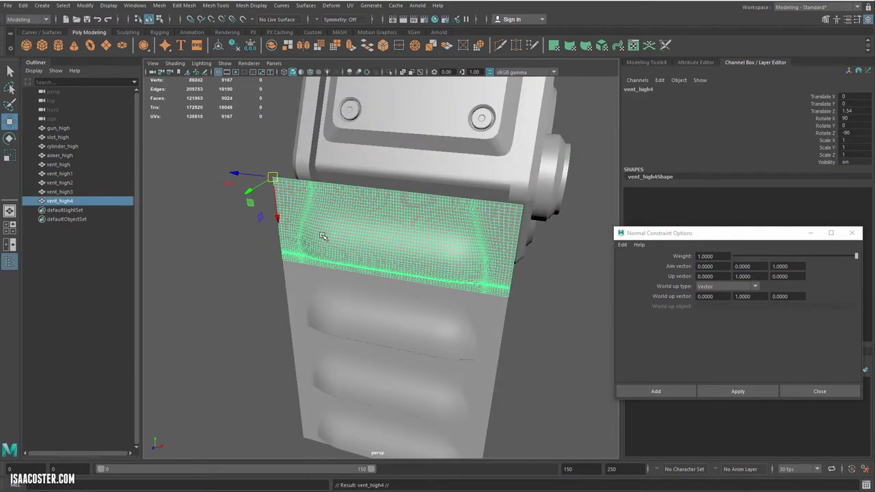
pyautogui.press('v')
pyautogui.moveTo(273, 178); pyautogui.dragTo(528, 233)
pyautogui.keyDown('alt'); pyautogui.moveTo(489, 281); pyautogui.dragTo(465, 275); pyautogui.keyUp('alt')
# Duplicate the second column's vent three times, vertex-snapping each copy to the lower-left corner of the one above
pyautogui.hotkey('ctrl', 'd')
pyautogui.press('v')
pyautogui.moveTo(436, 211); pyautogui.dragTo(449, 318)
pyautogui.hotkey('ctrl', 'd')
pyautogui.press('v')
pyautogui.moveTo(429, 261); pyautogui.dragTo(424, 351)
pyautogui.keyDown('alt'); pyautogui.moveTo(376, 329); pyautogui.dragTo(364, 288); pyautogui.keyUp('alt')
pyautogui.hotkey('ctrl', 'd')
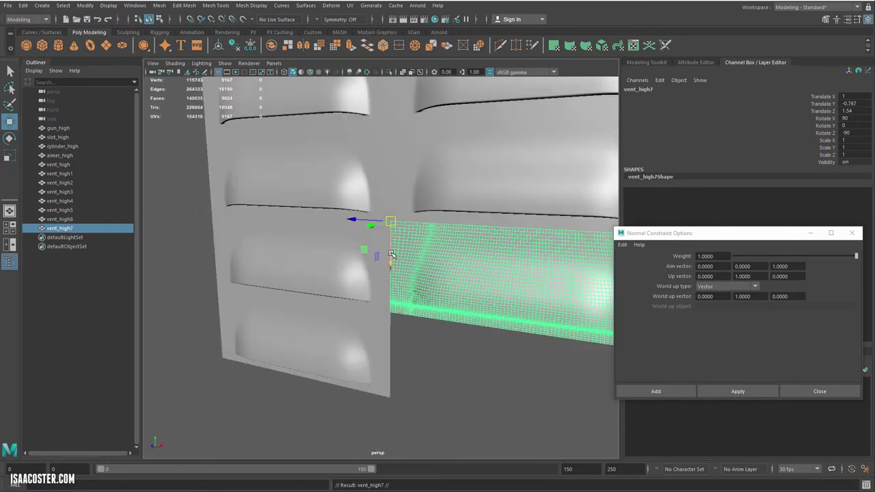
pyautogui.press('v')
pyautogui.moveTo(391, 252); pyautogui.dragTo(390, 314)
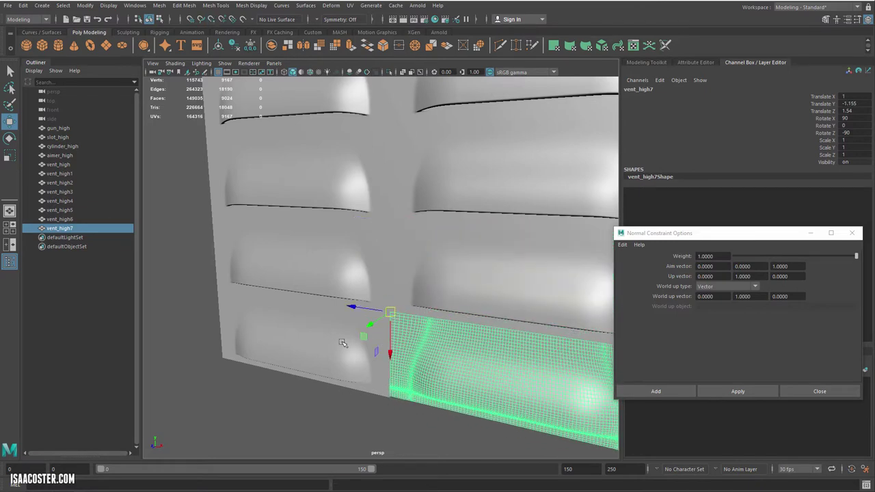
# Inspect in wireframe display the seam where the bottom vents of both columns meet
pyautogui.keyDown('alt'); pyautogui.moveTo(344, 344); pyautogui.dragTo(371, 353, button='right'); pyautogui.keyUp('alt')
pyautogui.keyDown('alt'); pyautogui.moveTo(371, 353); pyautogui.dragTo(336, 277); pyautogui.keyUp('alt')
pyautogui.press('4')
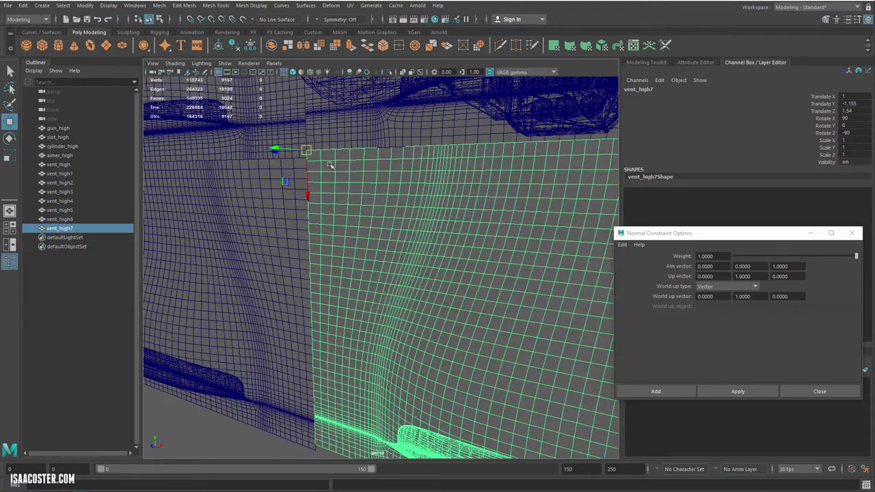
# Vertex-snap the lower three vents of the second column to the matching corners of the first column's vents
pyautogui.keyDown('alt'); pyautogui.moveTo(332, 166); pyautogui.dragTo(370, 238); pyautogui.keyUp('alt')
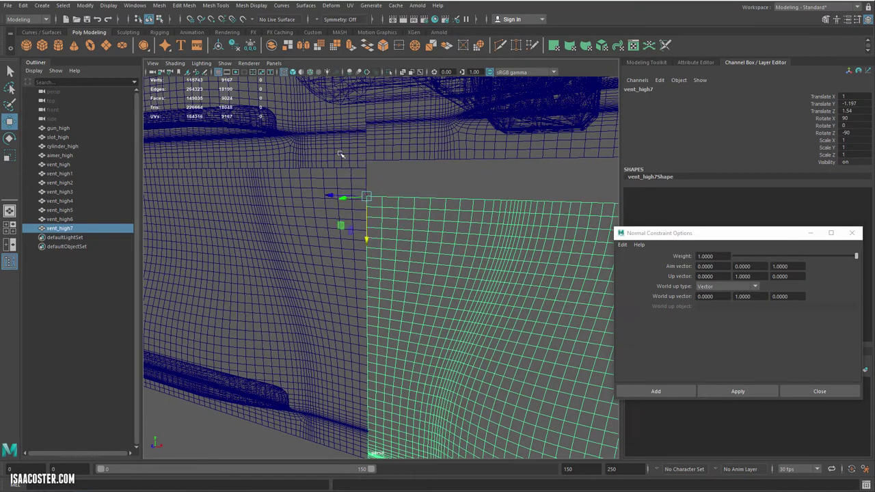
pyautogui.click(393, 154)
pyautogui.keyDown('alt'); pyautogui.moveTo(396, 183); pyautogui.dragTo(357, 284); pyautogui.keyUp('alt')
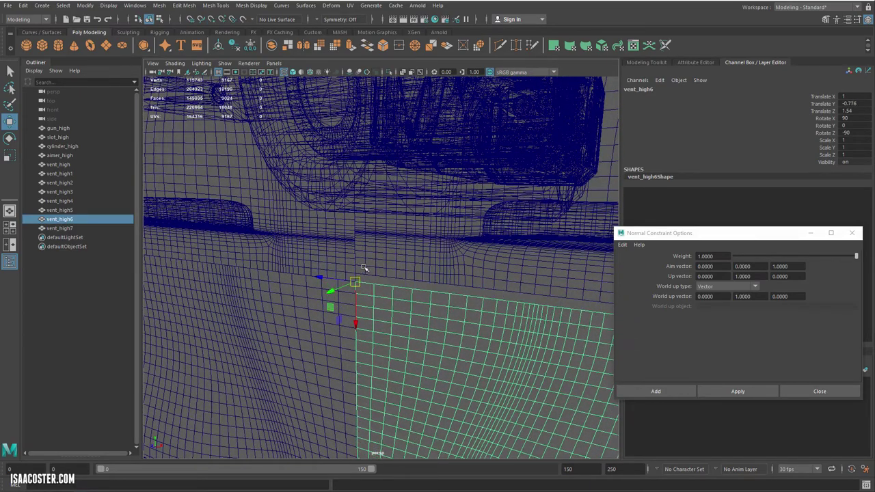
pyautogui.click(400, 208)
pyautogui.keyDown('alt'); pyautogui.moveTo(401, 207); pyautogui.dragTo(403, 280, button='middle'); pyautogui.keyUp('alt')
pyautogui.moveTo(404, 281)
pyautogui.keyDown('alt'); pyautogui.mouseDown()
pyautogui.moveTo(413, 293)
pyautogui.moveTo(405, 296)
pyautogui.mouseUp(); pyautogui.keyUp('alt')
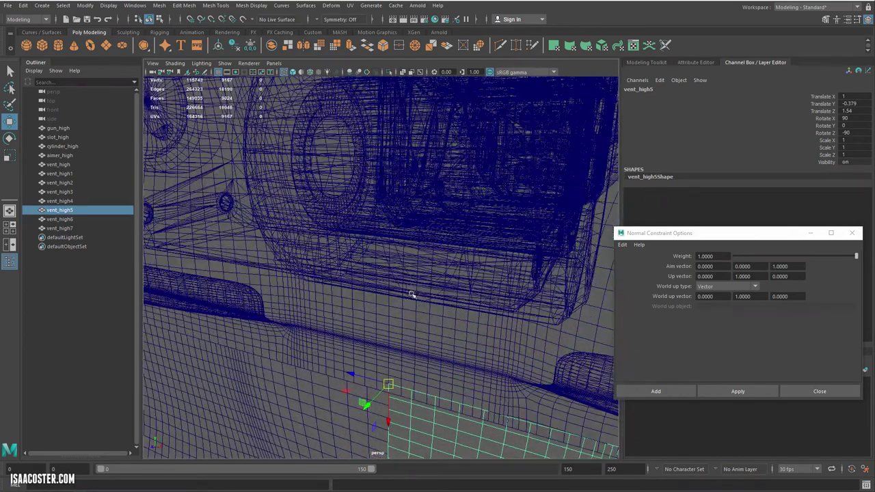
pyautogui.moveTo(389, 376); pyautogui.dragTo(391, 387)
pyautogui.keyDown('alt'); pyautogui.moveTo(432, 360); pyautogui.dragTo(388, 343, button='middle'); pyautogui.keyUp('alt')
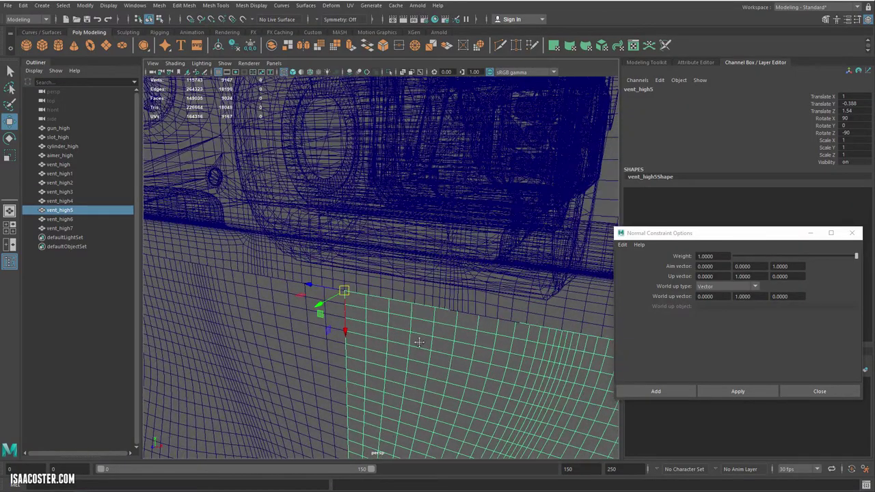
# Check the upper seam and vertex-snap the second column's top vent to the adjoining corner of the first column
pyautogui.keyDown('alt'); pyautogui.moveTo(388, 344); pyautogui.dragTo(368, 335, button='right'); pyautogui.keyUp('alt')
pyautogui.keyDown('alt'); pyautogui.moveTo(368, 336); pyautogui.dragTo(375, 314); pyautogui.keyUp('alt')
pyautogui.keyDown('alt'); pyautogui.moveTo(375, 314); pyautogui.dragTo(380, 253, button='middle'); pyautogui.keyUp('alt')
pyautogui.click(407, 297)
pyautogui.keyDown('alt'); pyautogui.moveTo(406, 296); pyautogui.dragTo(427, 364, button='right'); pyautogui.keyUp('alt')
pyautogui.keyDown('alt'); pyautogui.moveTo(427, 364); pyautogui.dragTo(432, 362); pyautogui.keyUp('alt')
pyautogui.moveTo(373, 247); pyautogui.dragTo(377, 207)
pyautogui.keyDown('alt'); pyautogui.moveTo(378, 229); pyautogui.dragTo(365, 205, button='right'); pyautogui.keyUp('alt')
# Clear the selection, return the viewport to shaded display and inspect the seams across the whole vent grid
pyautogui.click(326, 397)
pyautogui.keyDown('alt'); pyautogui.moveTo(326, 396); pyautogui.dragTo(326, 404); pyautogui.keyUp('alt')
pyautogui.press('5')
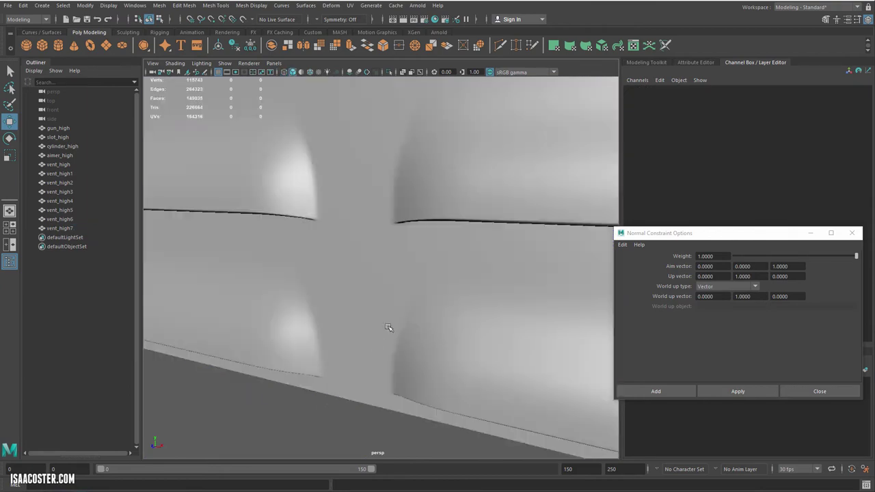
pyautogui.keyDown('alt'); pyautogui.moveTo(390, 327); pyautogui.dragTo(327, 276, button='right'); pyautogui.keyUp('alt')
pyautogui.keyDown('alt'); pyautogui.moveTo(326, 276); pyautogui.dragTo(376, 282); pyautogui.keyUp('alt')
pyautogui.keyDown('alt'); pyautogui.moveTo(375, 281); pyautogui.dragTo(363, 248, button='right'); pyautogui.keyUp('alt')
pyautogui.keyDown('alt'); pyautogui.moveTo(363, 248); pyautogui.dragTo(443, 199); pyautogui.keyUp('alt')
# Select all eight vents of the grid and combine them into a single mesh
pyautogui.click(447, 178)
pyautogui.keyDown('shift'); pyautogui.click(482, 168); pyautogui.keyUp('shift')
pyautogui.keyDown('shift'); pyautogui.click(482, 218); pyautogui.keyUp('shift')
pyautogui.keyDown('shift'); pyautogui.click(430, 217); pyautogui.keyUp('shift')
pyautogui.keyDown('shift'); pyautogui.click(430, 261); pyautogui.keyUp('shift')
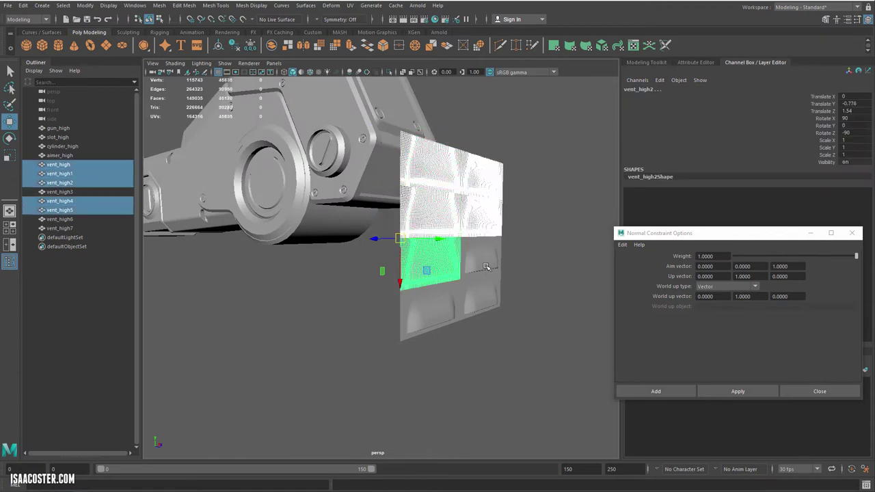
pyautogui.keyDown('shift'); pyautogui.click(483, 261); pyautogui.keyUp('shift')
pyautogui.keyDown('shift'); pyautogui.click(482, 304); pyautogui.keyUp('shift')
pyautogui.keyDown('shift'); pyautogui.click(432, 306); pyautogui.keyUp('shift')
pyautogui.keyDown('alt'); pyautogui.moveTo(432, 307); pyautogui.dragTo(330, 320); pyautogui.keyUp('alt')
pyautogui.click(159, 6)
pyautogui.click(178, 32)
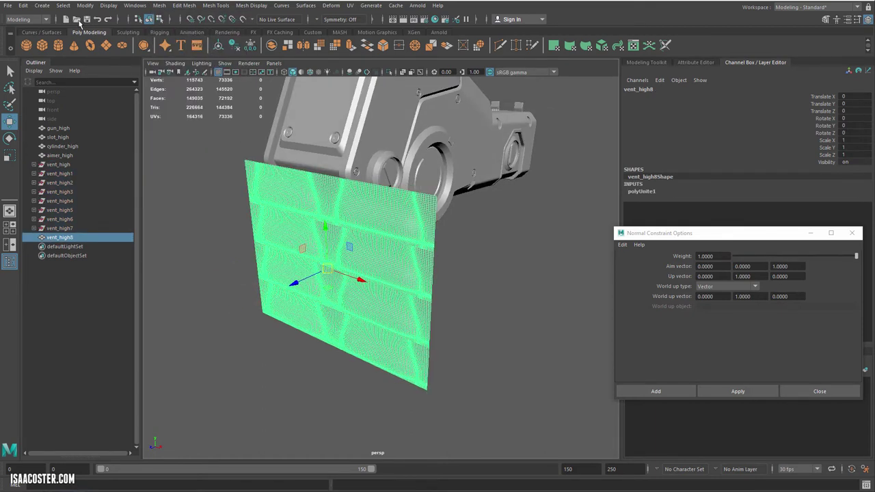
# Delete the construction history of the combined vent mesh
pyautogui.click(23, 5)
pyautogui.moveTo(59, 114)
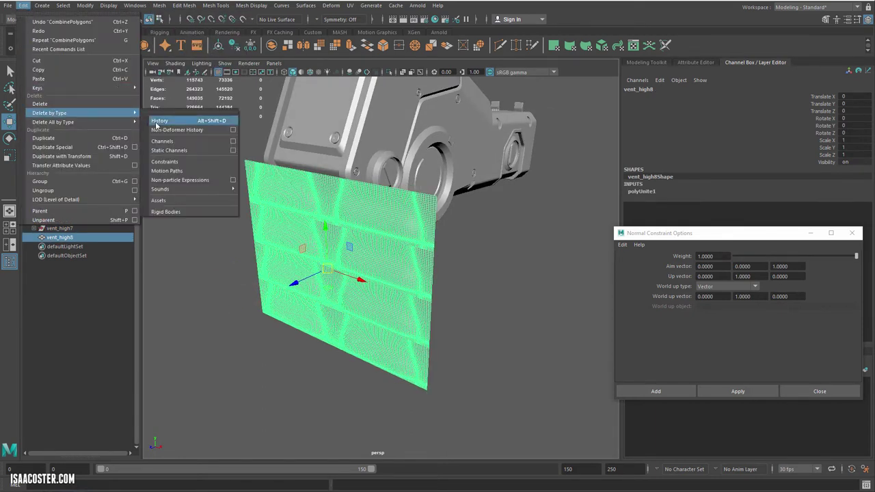
pyautogui.click(159, 120)
pyautogui.keyDown('alt'); pyautogui.moveTo(158, 218); pyautogui.dragTo(255, 250); pyautogui.keyUp('alt')
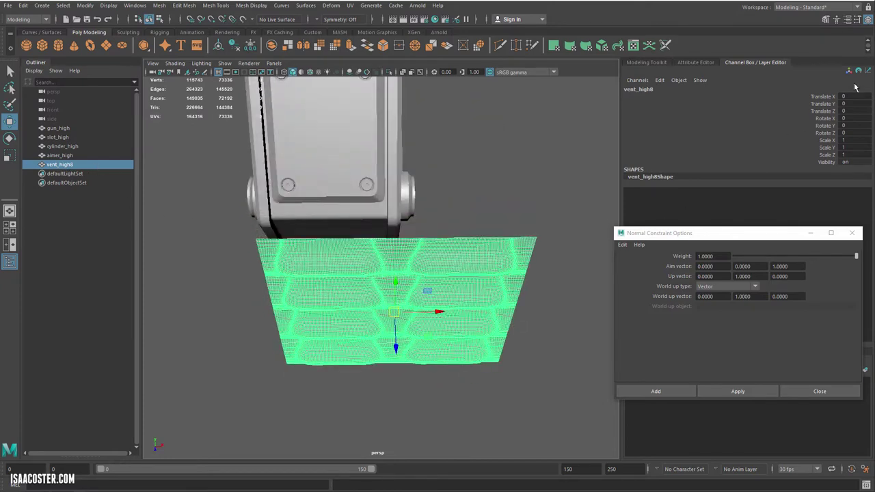
pyautogui.keyDown('alt'); pyautogui.moveTo(455, 317); pyautogui.dragTo(374, 283); pyautogui.keyUp('alt')
pyautogui.keyDown('alt'); pyautogui.moveTo(291, 153); pyautogui.dragTo(433, 291); pyautogui.keyUp('alt')
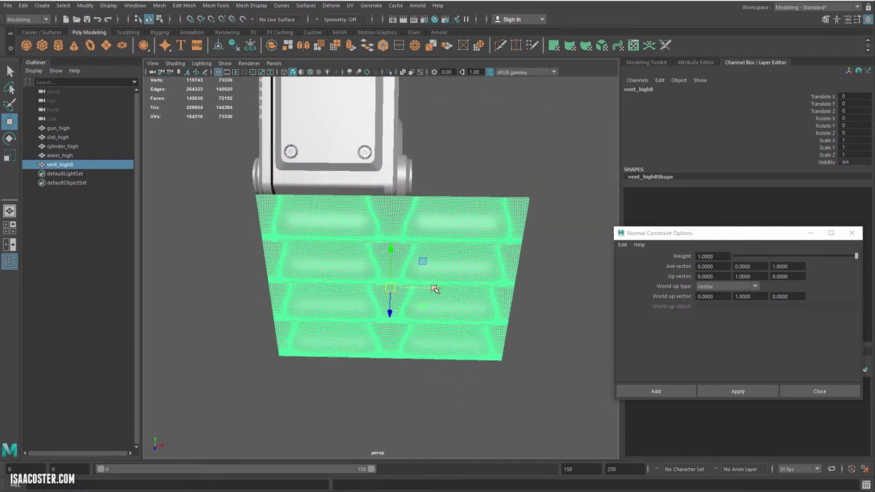
# With the grid shown temporarily, snap the combined vent mesh onto the grid's centre line at Translate X -0.5
pyautogui.click(108, 6)
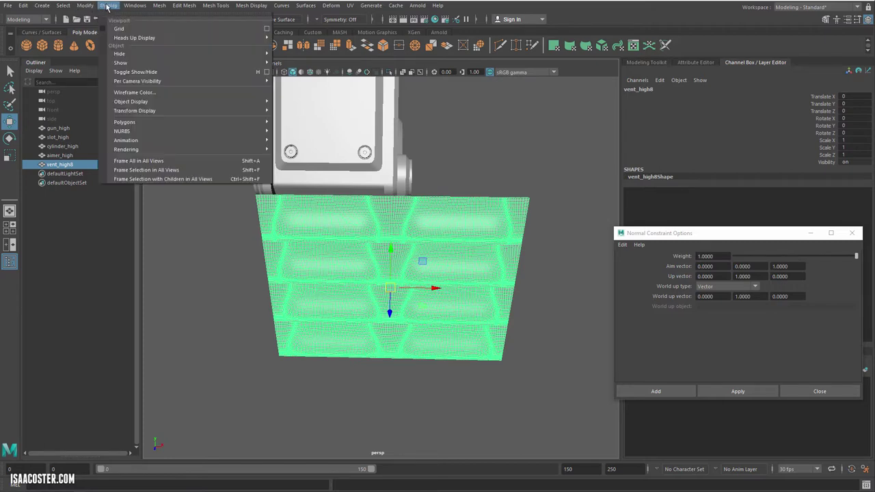
pyautogui.click(125, 29)
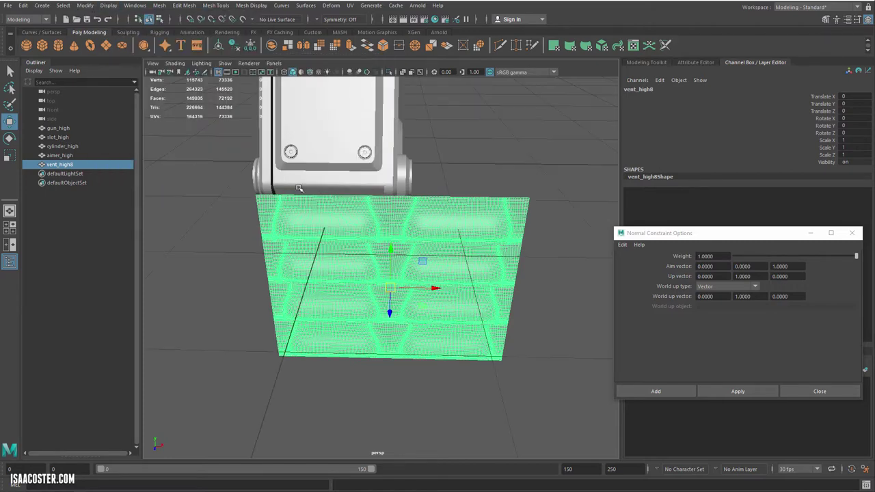
pyautogui.press('x')
pyautogui.moveTo(395, 287); pyautogui.dragTo(324, 190)
pyautogui.keyDown('alt'); pyautogui.moveTo(391, 283); pyautogui.dragTo(397, 280); pyautogui.keyUp('alt')
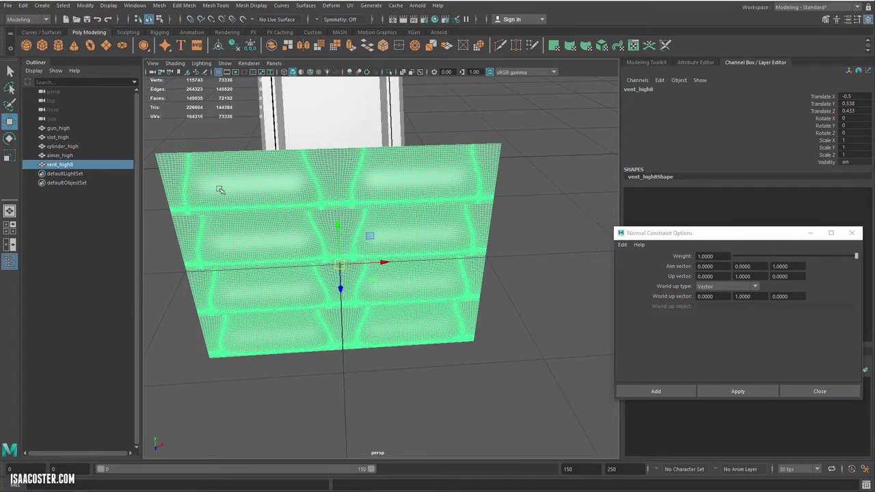
pyautogui.click(109, 5)
pyautogui.click(119, 32)
# Move the vent mesh up and back into the gun's front end, to about Translate Y 1.19 and Z -0.506
pyautogui.keyDown('alt'); pyautogui.moveTo(380, 265); pyautogui.dragTo(284, 256); pyautogui.keyUp('alt')
pyautogui.keyDown('alt'); pyautogui.moveTo(283, 255); pyautogui.dragTo(288, 303, button='middle'); pyautogui.keyUp('alt')
pyautogui.keyDown('alt'); pyautogui.moveTo(287, 303); pyautogui.dragTo(279, 297); pyautogui.keyUp('alt')
pyautogui.moveTo(267, 228); pyautogui.dragTo(256, 140)
pyautogui.keyDown('alt'); pyautogui.moveTo(264, 166); pyautogui.dragTo(266, 210, button='middle'); pyautogui.keyUp('alt')
pyautogui.keyDown('alt'); pyautogui.moveTo(244, 231); pyautogui.dragTo(349, 210); pyautogui.keyUp('alt')
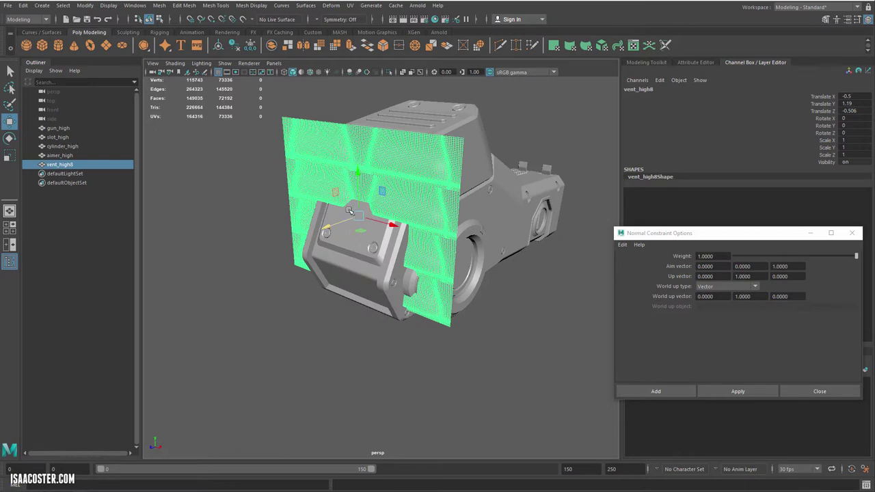
pyautogui.keyDown('alt'); pyautogui.moveTo(403, 219); pyautogui.dragTo(283, 224); pyautogui.keyUp('alt')
# Scale the vent mesh uniformly to about 0.356 and move it just in front of the slanted panel, about Y 1.418, Z -0.215
pyautogui.press('r')
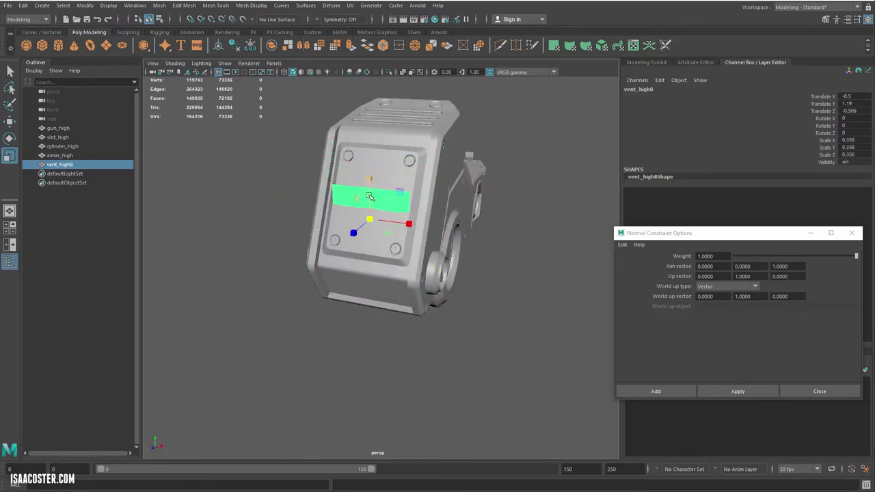
pyautogui.keyDown('alt'); pyautogui.moveTo(393, 220); pyautogui.dragTo(365, 247); pyautogui.keyUp('alt')
pyautogui.scroll(5, 363, 245)
pyautogui.press('w')
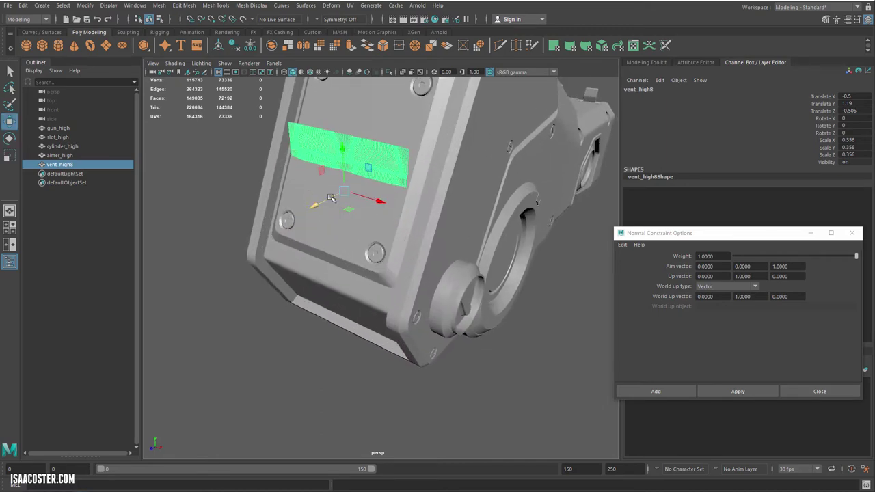
pyautogui.moveTo(333, 198); pyautogui.dragTo(320, 208)
pyautogui.moveTo(328, 172); pyautogui.dragTo(328, 127)
pyautogui.keyDown('alt'); pyautogui.moveTo(343, 193); pyautogui.dragTo(303, 188); pyautogui.keyUp('alt')
pyautogui.moveTo(257, 164); pyautogui.dragTo(234, 191)
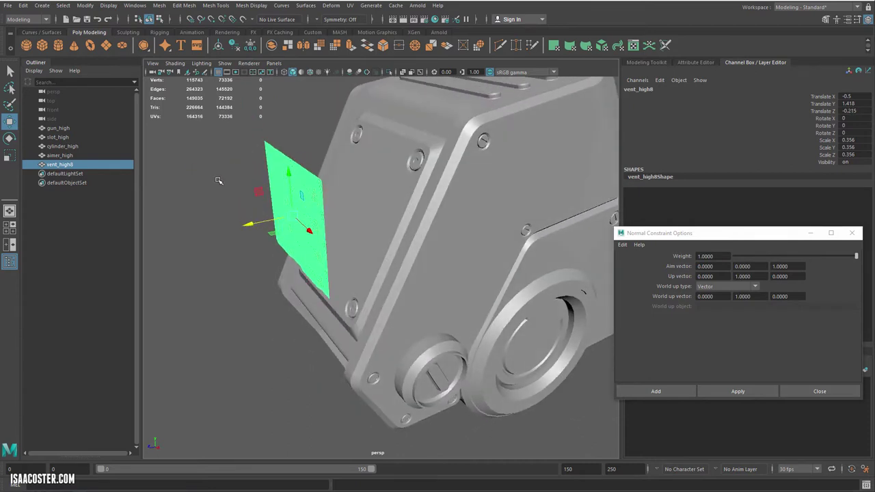
pyautogui.keyDown('alt'); pyautogui.moveTo(218, 181); pyautogui.dragTo(228, 202, button='right'); pyautogui.keyUp('alt')
pyautogui.keyDown('alt'); pyautogui.moveTo(326, 213); pyautogui.dragTo(282, 225); pyautogui.keyUp('alt')
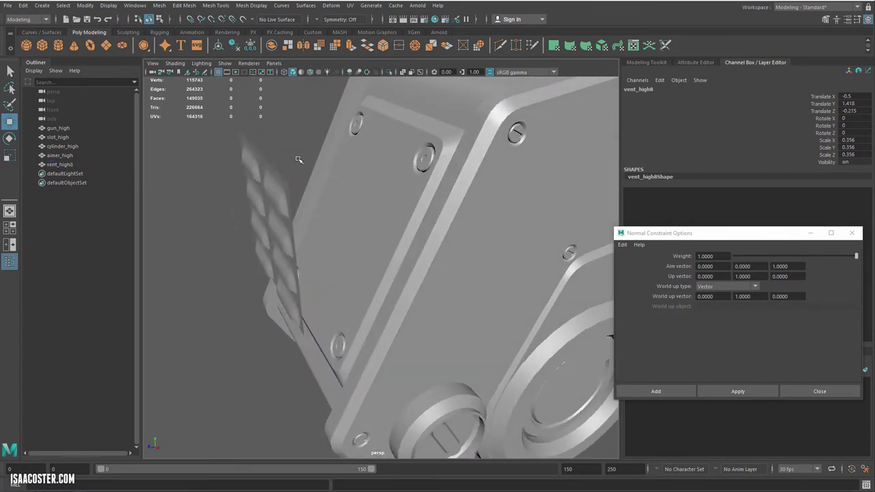
pyautogui.click(296, 145)
pyautogui.keyDown('alt'); pyautogui.moveTo(298, 166); pyautogui.dragTo(281, 161); pyautogui.keyUp('alt')
pyautogui.click(274, 150)
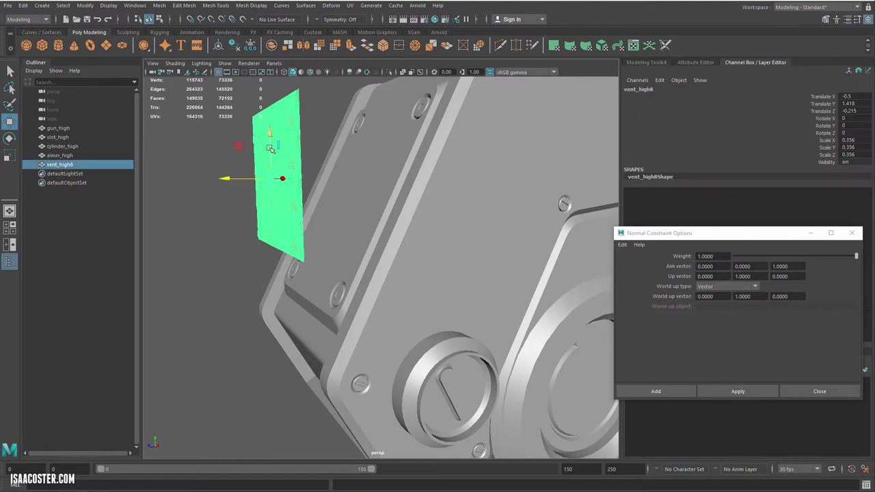
# Duplicate the gun_high mesh and select one large face on the copy's slanted front panel
pyautogui.click(365, 192)
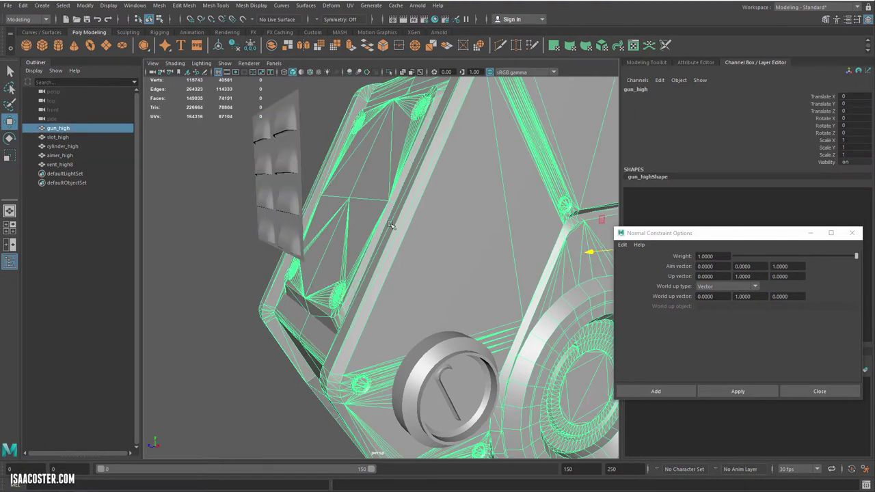
pyautogui.keyDown('alt'); pyautogui.moveTo(388, 172); pyautogui.dragTo(388, 136); pyautogui.keyUp('alt')
pyautogui.keyDown('alt'); pyautogui.moveTo(335, 269); pyautogui.dragTo(367, 233); pyautogui.keyUp('alt')
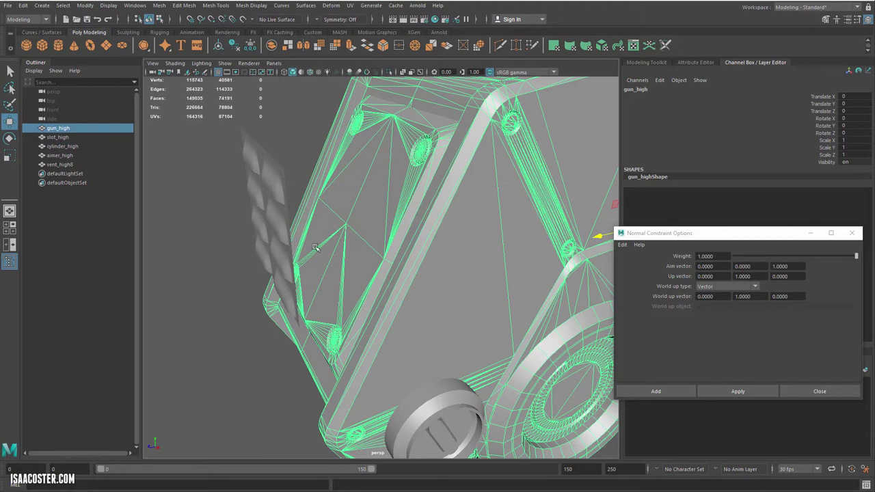
pyautogui.keyDown('alt'); pyautogui.moveTo(369, 199); pyautogui.dragTo(352, 200); pyautogui.keyUp('alt')
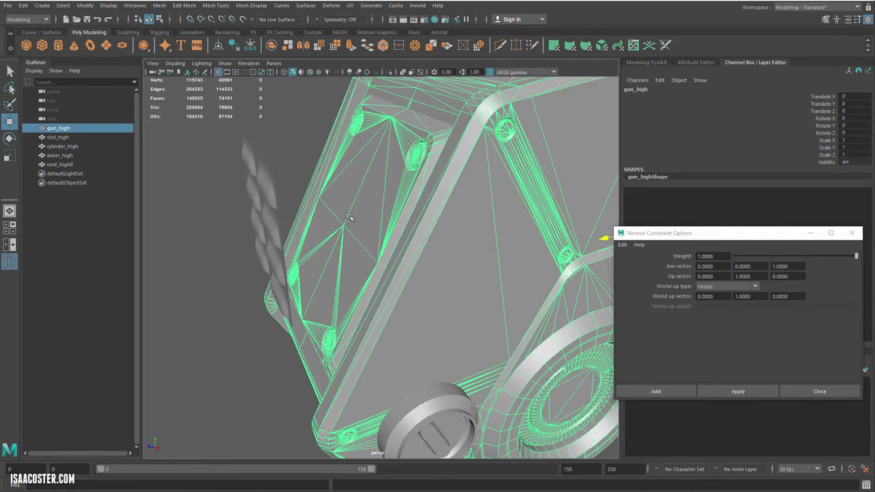
pyautogui.hotkey('ctrl', 'd')
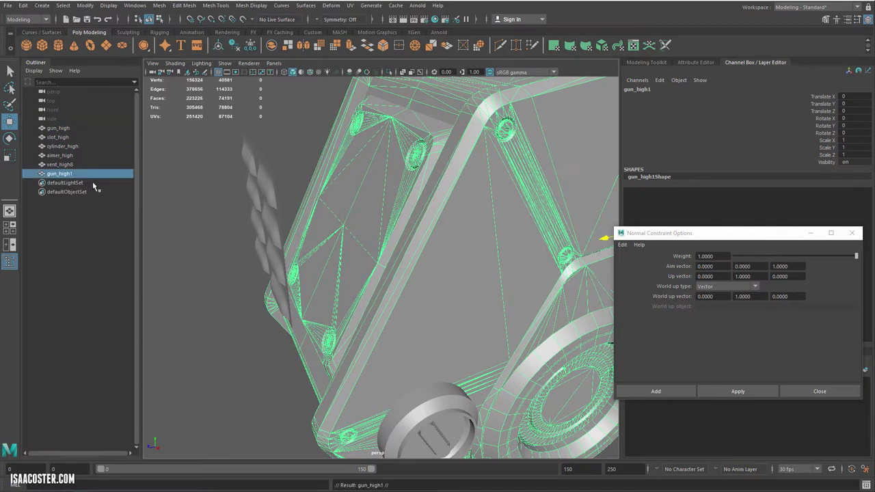
pyautogui.moveTo(294, 144); pyautogui.dragTo(256, 156, button='right')
pyautogui.click(345, 192)
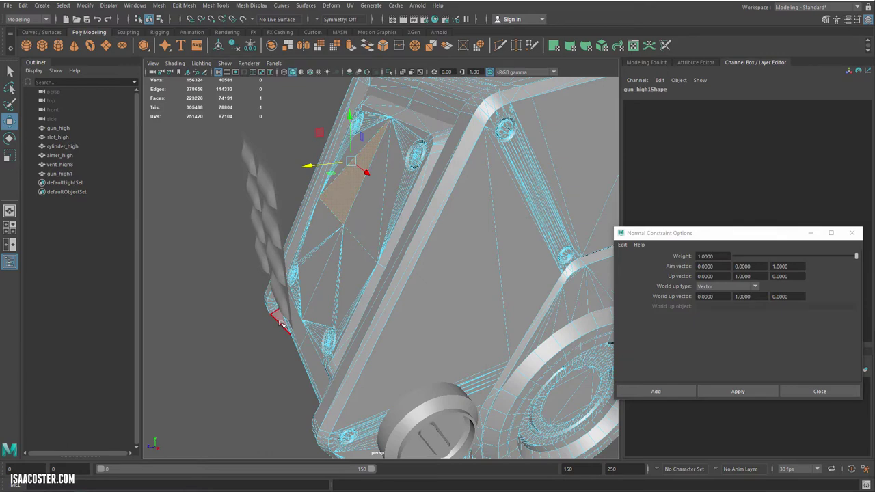
# Invert the face selection on the gun copy, delete all the other faces, and return to object selection
pyautogui.click(66, 7)
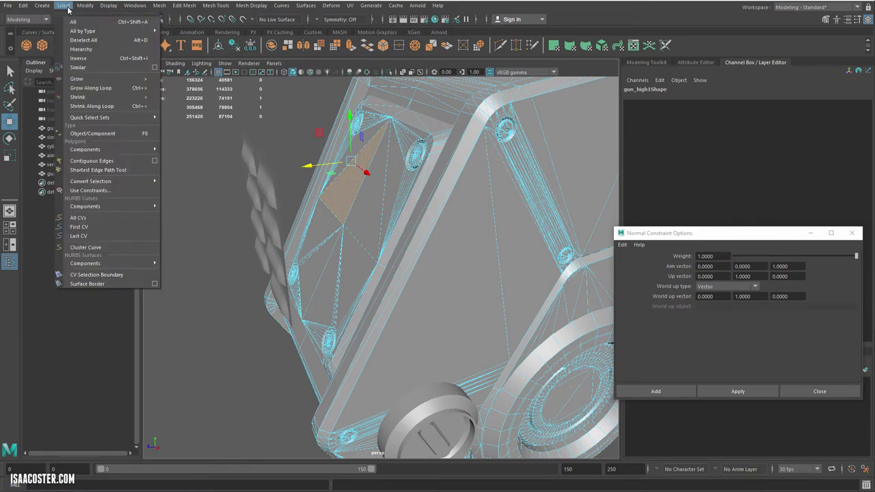
pyautogui.click(81, 59)
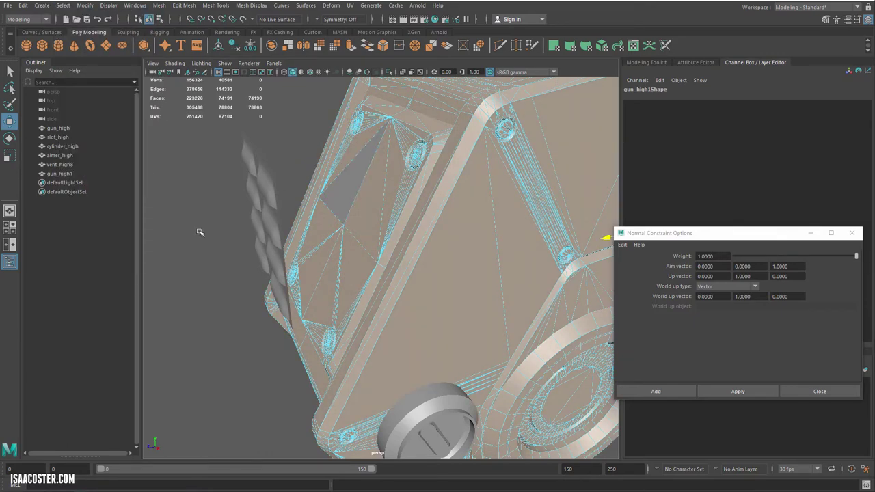
pyautogui.keyDown('alt'); pyautogui.moveTo(199, 233); pyautogui.dragTo(383, 208); pyautogui.keyUp('alt')
pyautogui.keyDown('alt'); pyautogui.moveTo(308, 246); pyautogui.dragTo(278, 226); pyautogui.keyUp('alt')
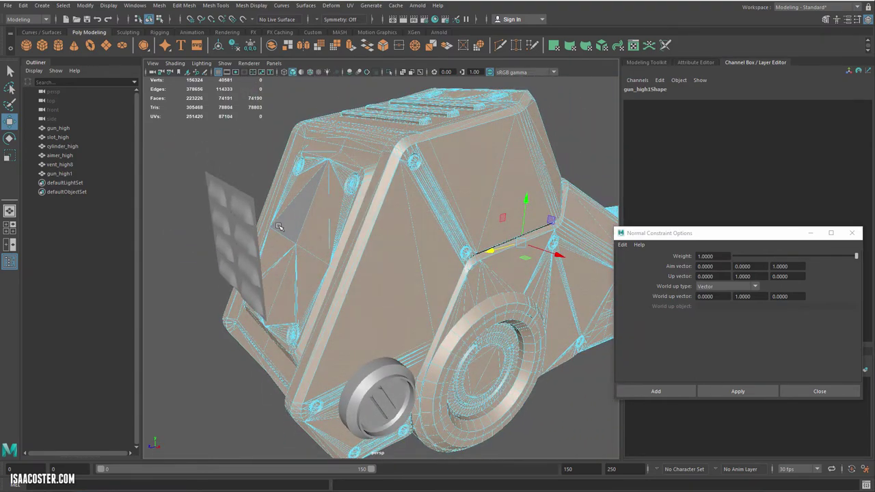
pyautogui.click(278, 227)
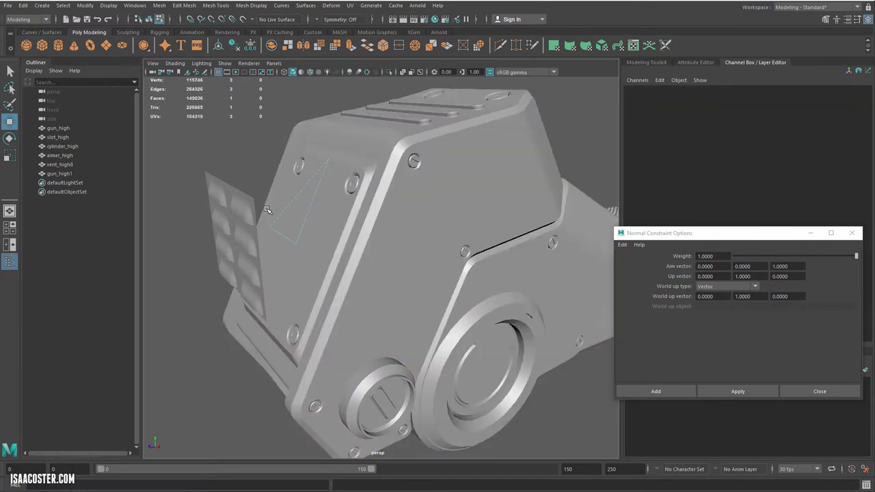
pyautogui.press('F8')
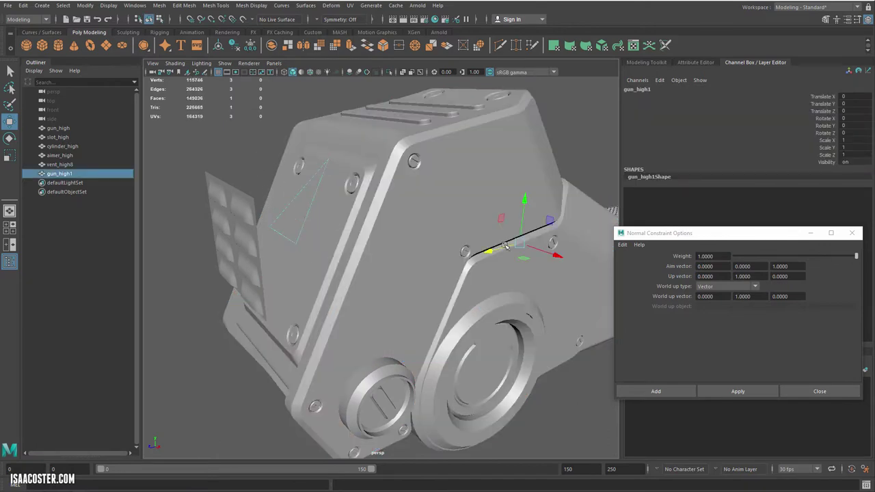
# Hide the original gun_high mesh so the isolated panel face stands alone beside the vents
pyautogui.click(228, 192)
pyautogui.keyDown('alt'); pyautogui.moveTo(209, 282); pyautogui.dragTo(198, 265); pyautogui.keyUp('alt')
pyautogui.click(198, 264)
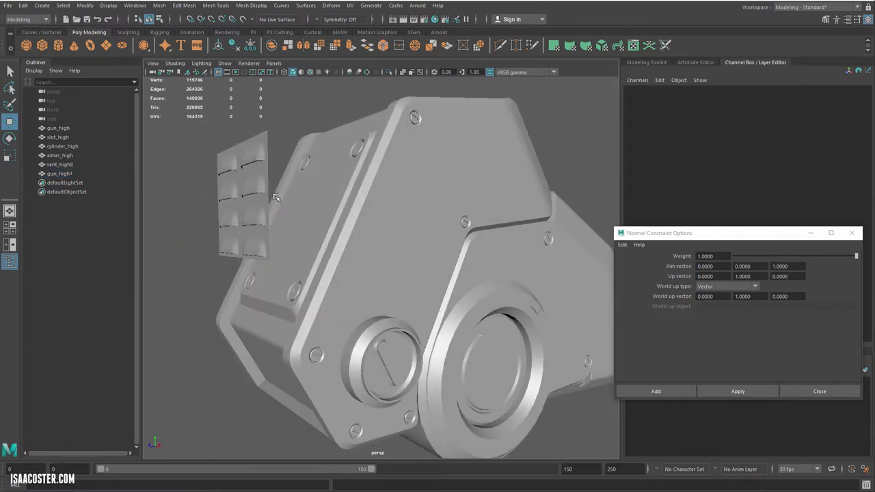
pyautogui.click(306, 198)
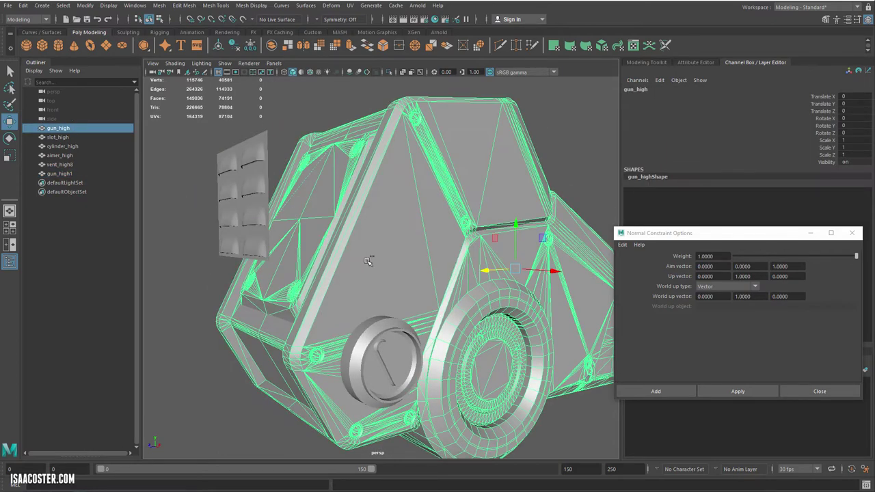
pyautogui.hotkey('ctrl', 'h')
# Select the isolated panel face, switch to the Rigging command set and detach the Constrain commands as a floating window
pyautogui.click(317, 195)
pyautogui.keyDown('alt'); pyautogui.moveTo(316, 196); pyautogui.dragTo(375, 285); pyautogui.keyUp('alt')
pyautogui.keyDown('alt'); pyautogui.moveTo(334, 224); pyautogui.dragTo(389, 214); pyautogui.keyUp('alt')
pyautogui.click(34, 20)
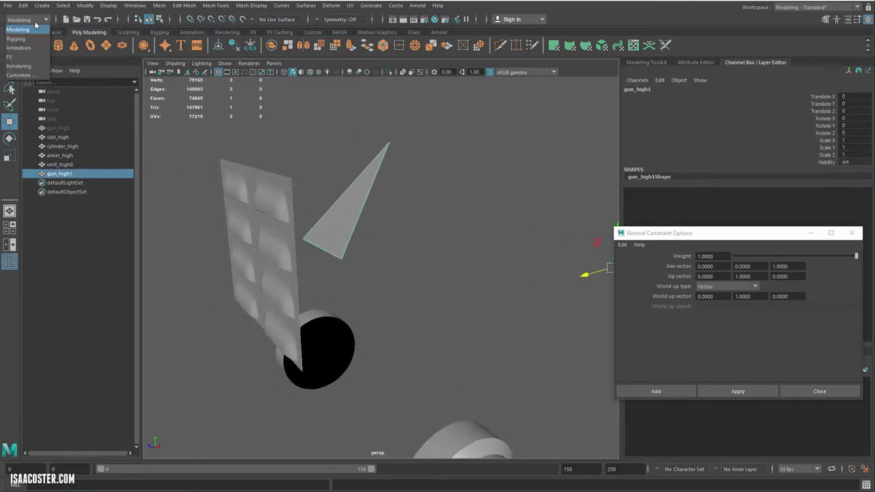
pyautogui.click(36, 39)
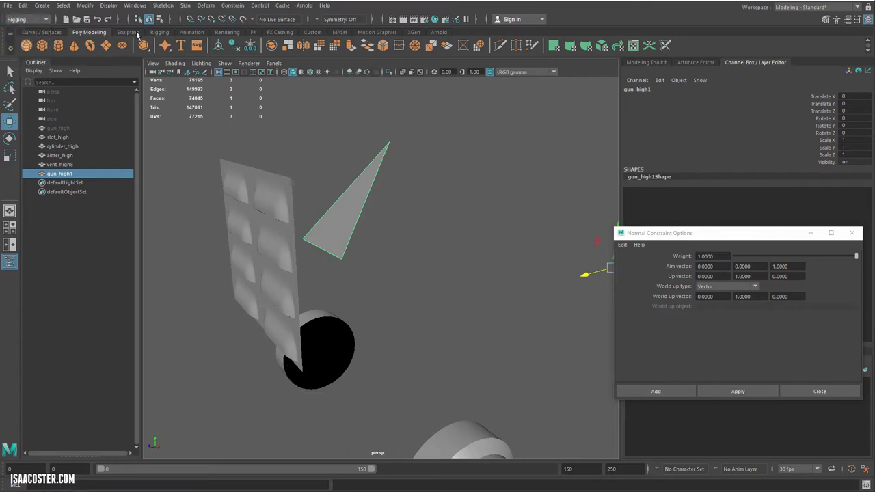
pyautogui.click(236, 6)
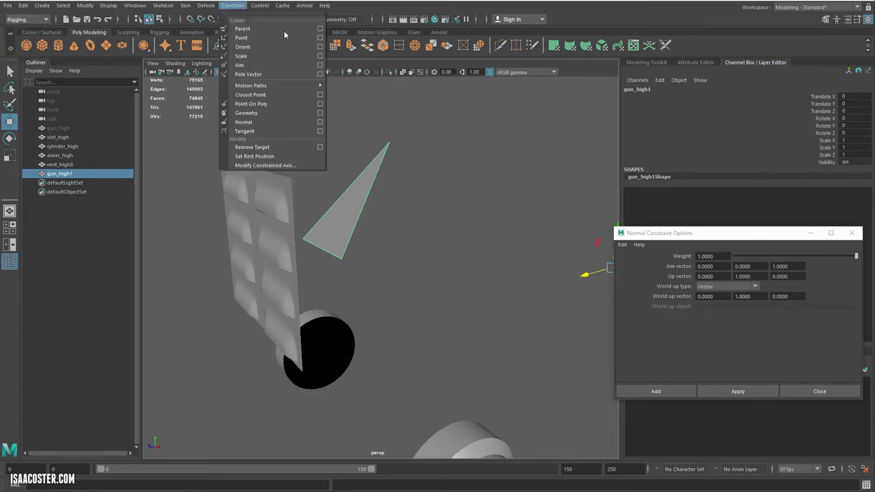
pyautogui.click(242, 3)
pyautogui.moveTo(294, 10); pyautogui.dragTo(81, 55)
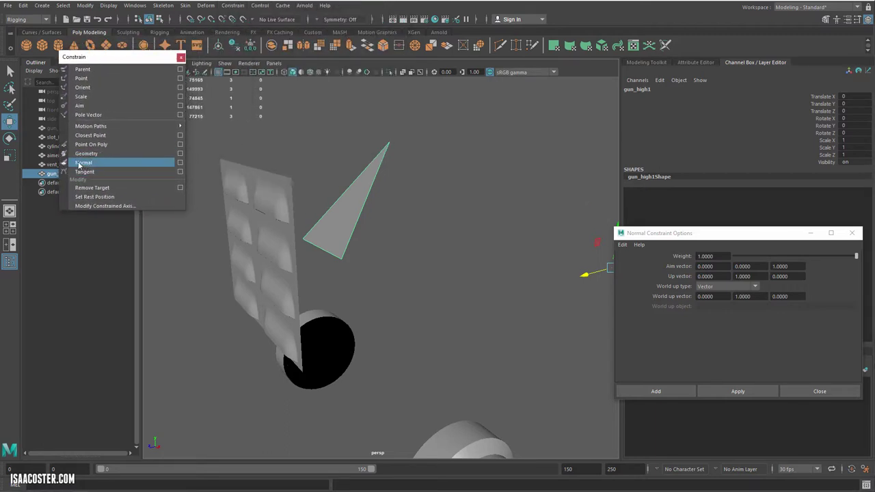
# Open the Normal constraint options and set the aim vector to 1, 0, 0
pyautogui.click(181, 163)
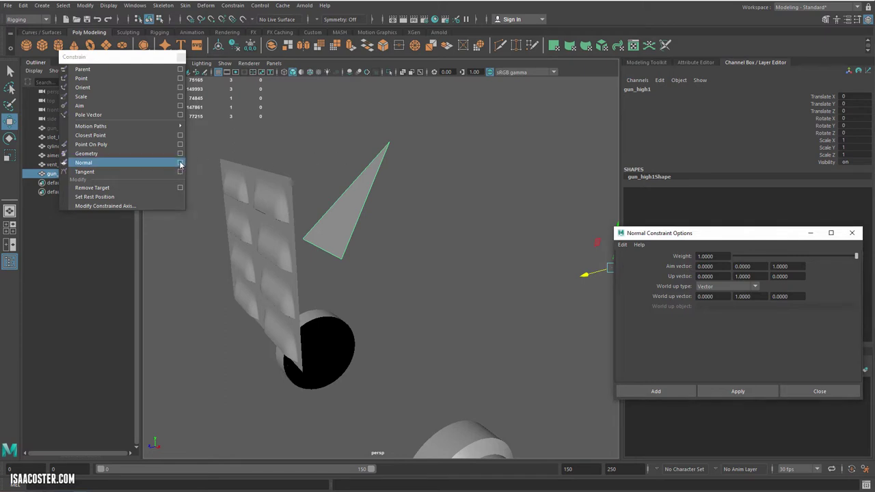
pyautogui.moveTo(701, 240); pyautogui.dragTo(609, 127)
pyautogui.moveTo(634, 156); pyautogui.dragTo(573, 156)
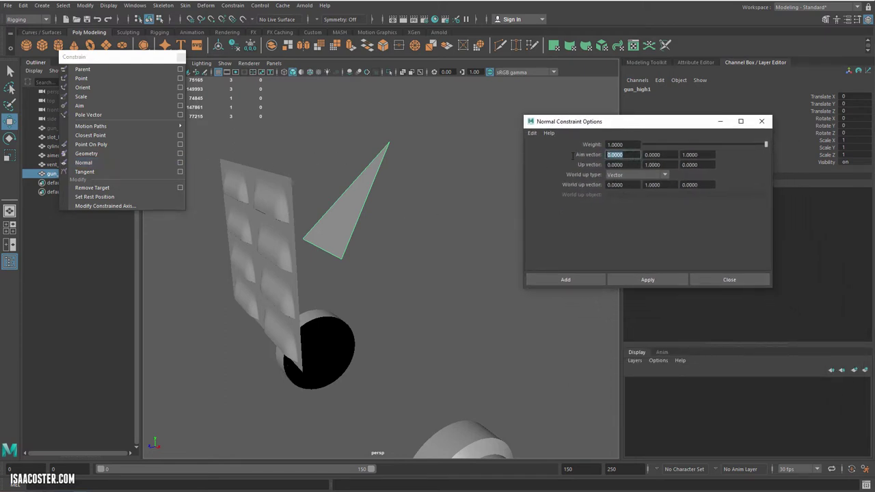
pyautogui.write('1')
pyautogui.moveTo(701, 155); pyautogui.dragTo(682, 156)
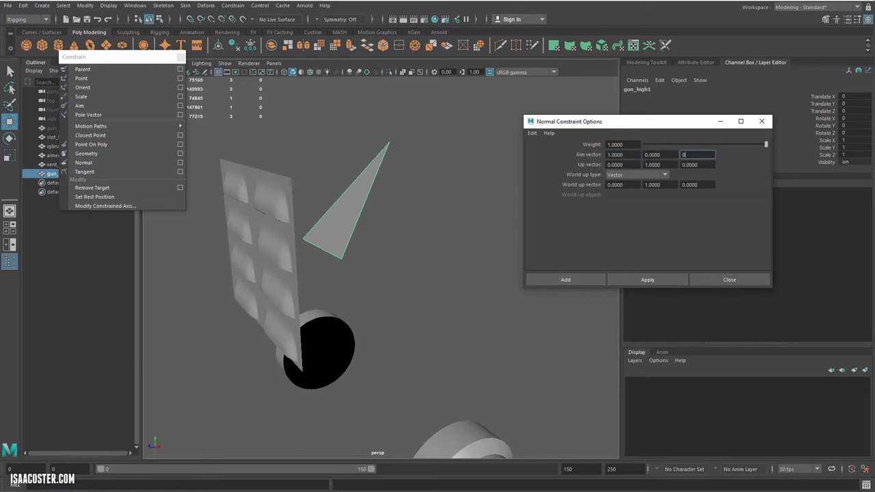
pyautogui.press('Return')
# Check the vent grid's axis orientation and set the aim vector's Z component to 1
pyautogui.click(282, 226)
pyautogui.keyDown('alt'); pyautogui.moveTo(282, 226); pyautogui.dragTo(216, 353); pyautogui.keyUp('alt')
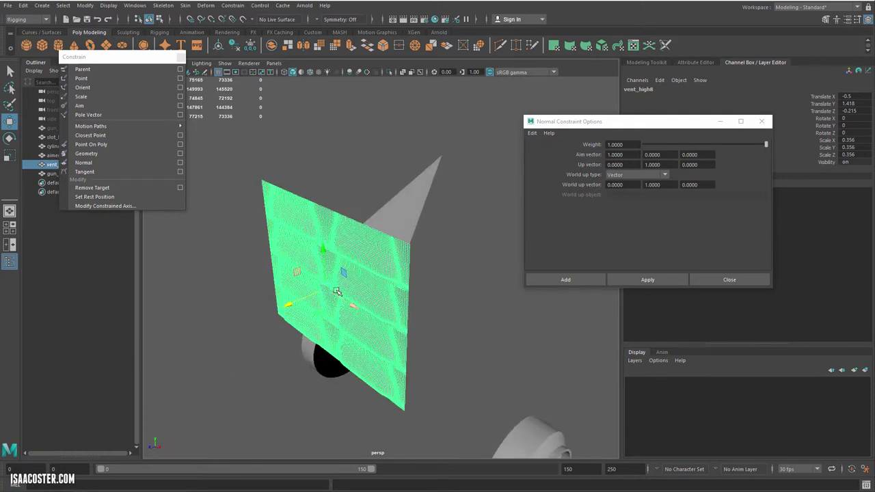
pyautogui.keyDown('alt'); pyautogui.moveTo(305, 336); pyautogui.dragTo(289, 298); pyautogui.keyUp('alt')
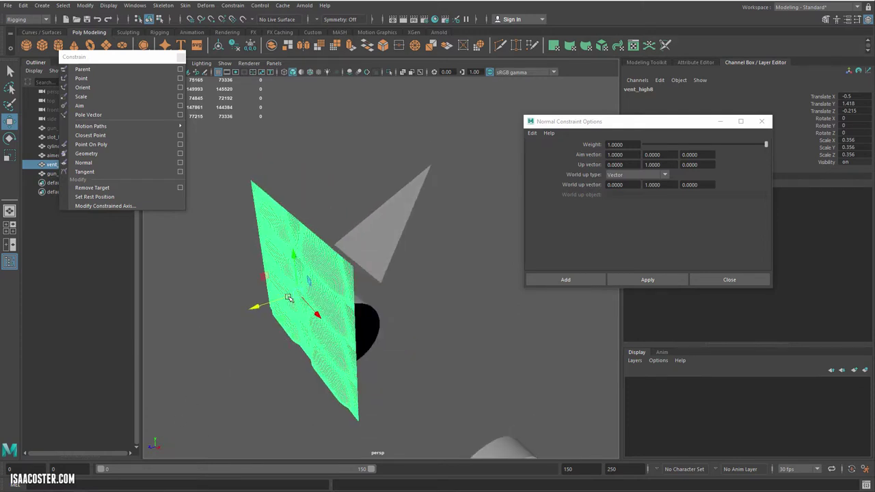
pyautogui.click(240, 315)
pyautogui.click(283, 303)
pyautogui.doubleClick(711, 154)
pyautogui.write('1')
pyautogui.press('Return')
# Select the isolated panel face first and add the vent grid to the selection
pyautogui.click(390, 226)
pyautogui.keyDown('alt'); pyautogui.moveTo(449, 287); pyautogui.dragTo(441, 279); pyautogui.keyUp('alt')
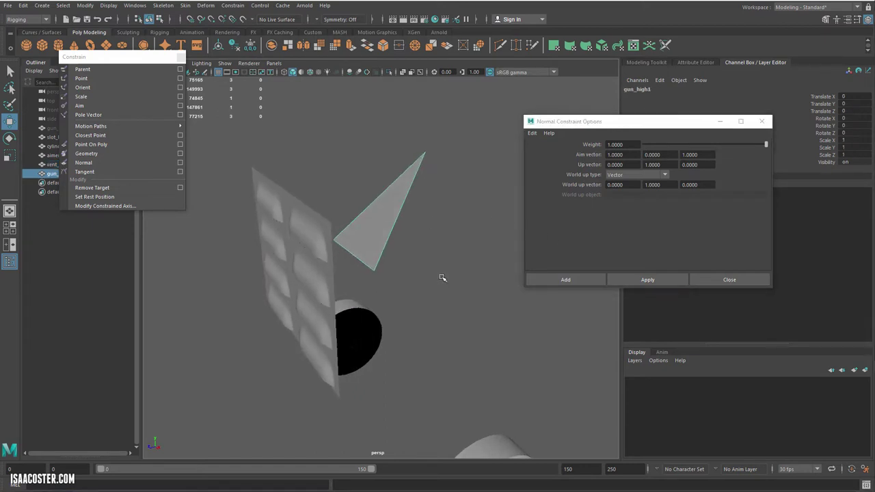
pyautogui.keyDown('shift'); pyautogui.click(294, 245); pyautogui.keyUp('shift')
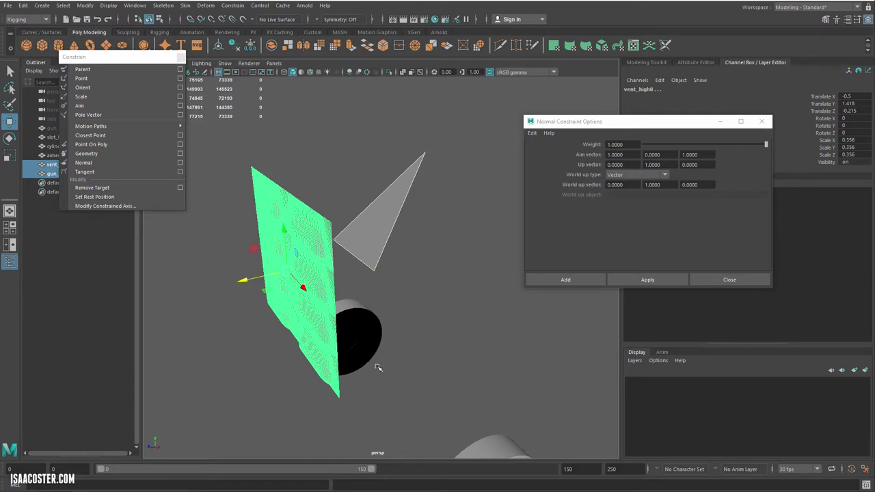
# Try to apply the Normal constraint to the vent grid with aim vector 1, 0, 1
pyautogui.click(662, 279)
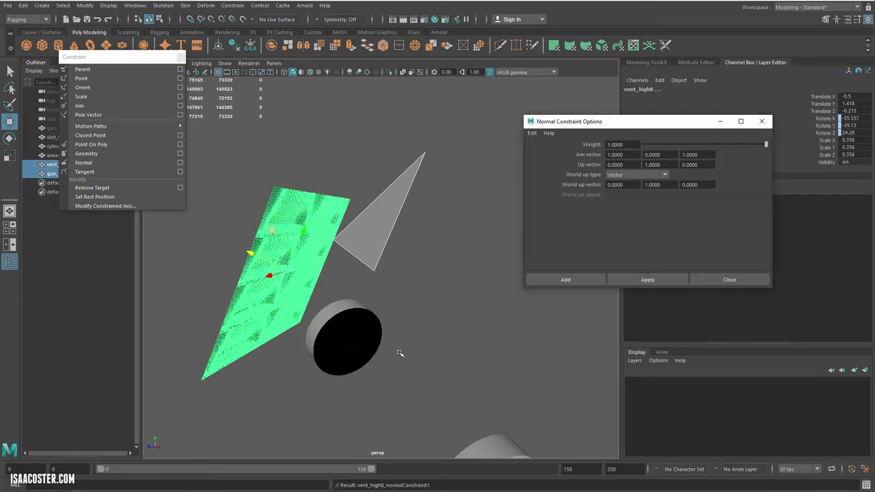
pyautogui.keyDown('alt'); pyautogui.moveTo(402, 353); pyautogui.dragTo(420, 336); pyautogui.keyUp('alt')
pyautogui.hotkey('ctrl', 'z')
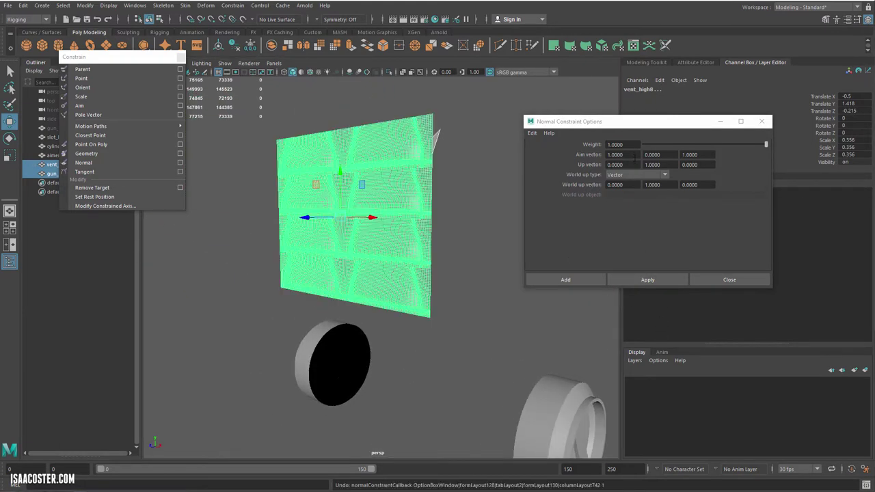
# Set the aim vector to 0, 0, 1 and apply the Normal constraint from the panel face to the vent grid
pyautogui.moveTo(635, 157); pyautogui.dragTo(577, 157)
pyautogui.write('0')
pyautogui.press('Return')
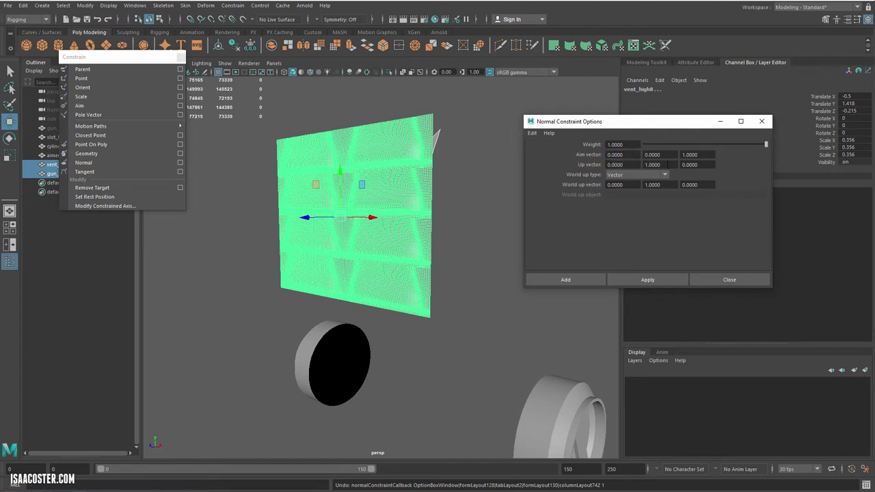
pyautogui.keyDown('alt'); pyautogui.moveTo(438, 226); pyautogui.dragTo(376, 241); pyautogui.keyUp('alt')
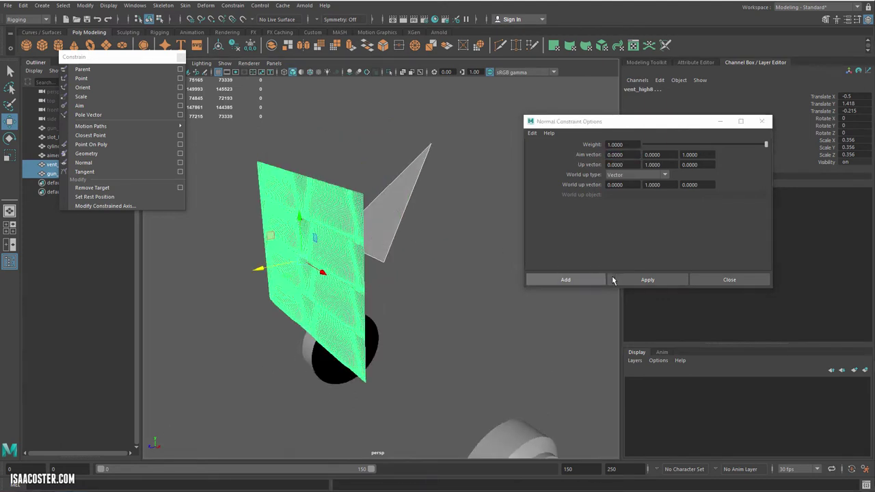
pyautogui.click(615, 283)
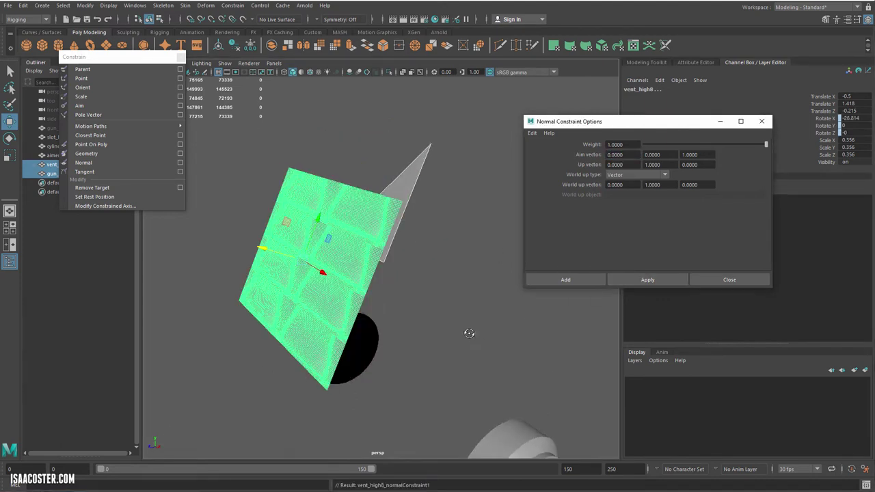
# Compare the slopes of the vent grid and the panel face in the side view
pyautogui.keyDown('alt'); pyautogui.moveTo(470, 334); pyautogui.dragTo(458, 301); pyautogui.keyUp('alt')
pyautogui.press('space')
pyautogui.keyDown('alt'); pyautogui.moveTo(404, 270); pyautogui.dragTo(378, 267, button='middle'); pyautogui.keyUp('alt')
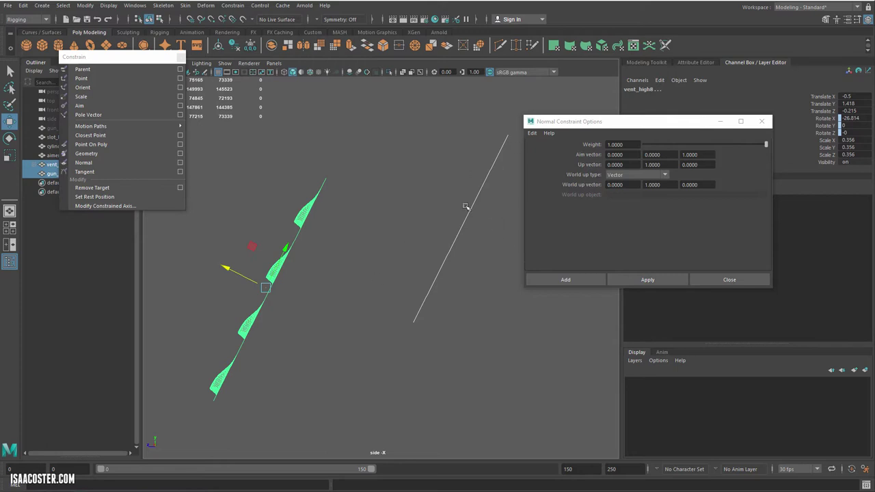
pyautogui.keyDown('alt'); pyautogui.moveTo(441, 260); pyautogui.dragTo(418, 262, button='middle'); pyautogui.keyUp('alt')
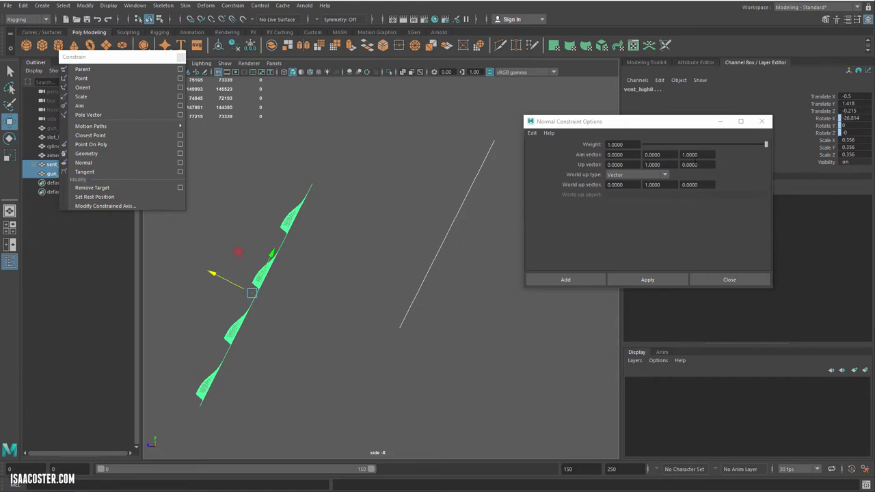
pyautogui.moveTo(586, 123); pyautogui.dragTo(625, 164)
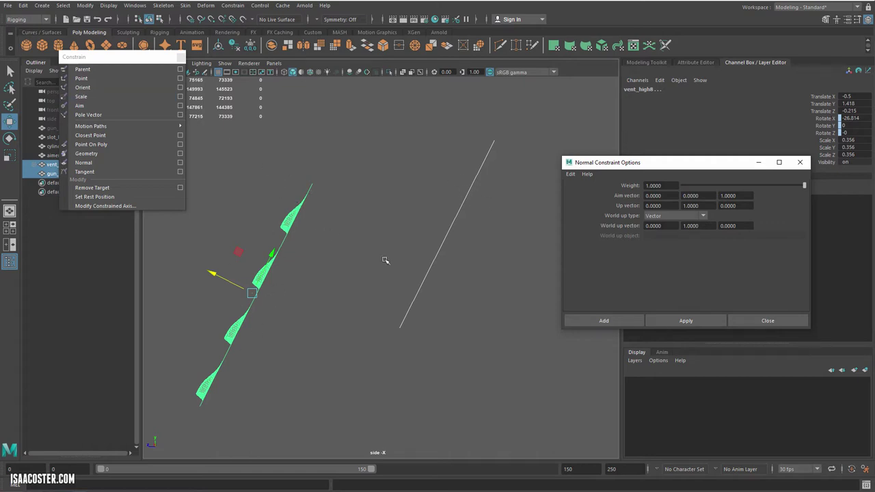
# Delete the history of the vent grid and panel face, remove the panel face, and select the vent grid
pyautogui.click(23, 6)
pyautogui.moveTo(55, 113)
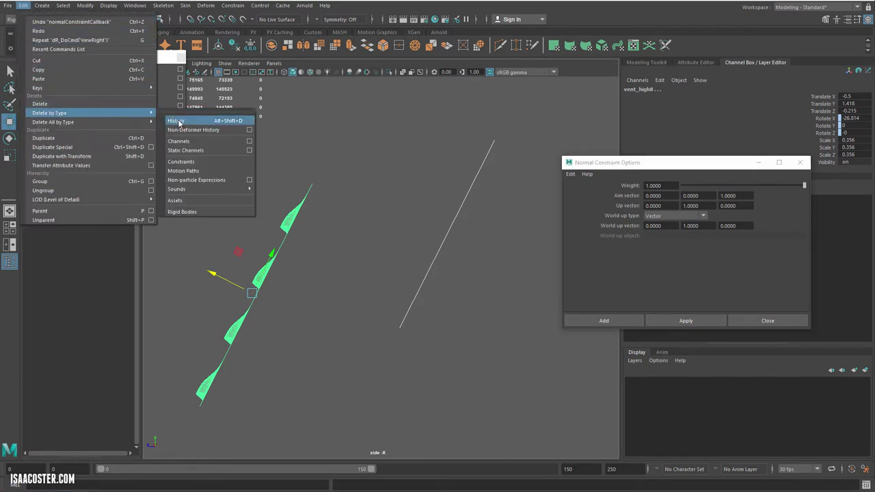
pyautogui.click(176, 121)
pyautogui.click(448, 167)
pyautogui.moveTo(443, 182); pyautogui.dragTo(472, 223)
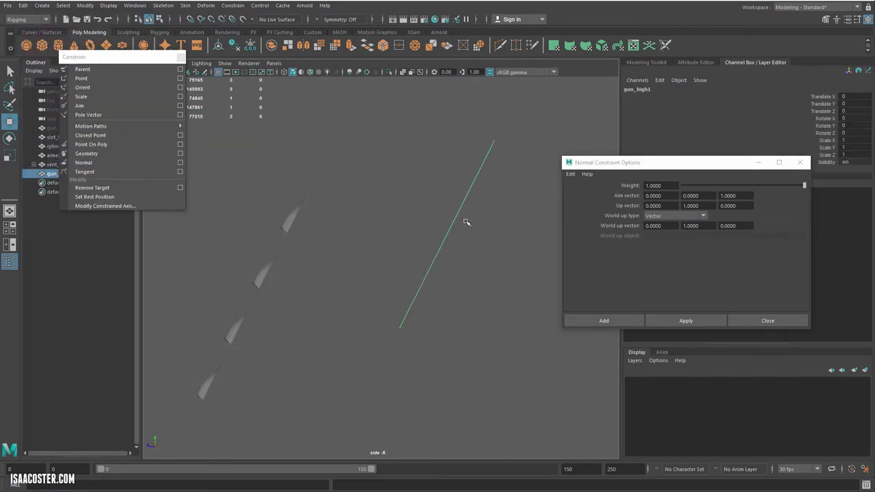
pyautogui.press('Delete')
pyautogui.moveTo(262, 240); pyautogui.dragTo(321, 281)
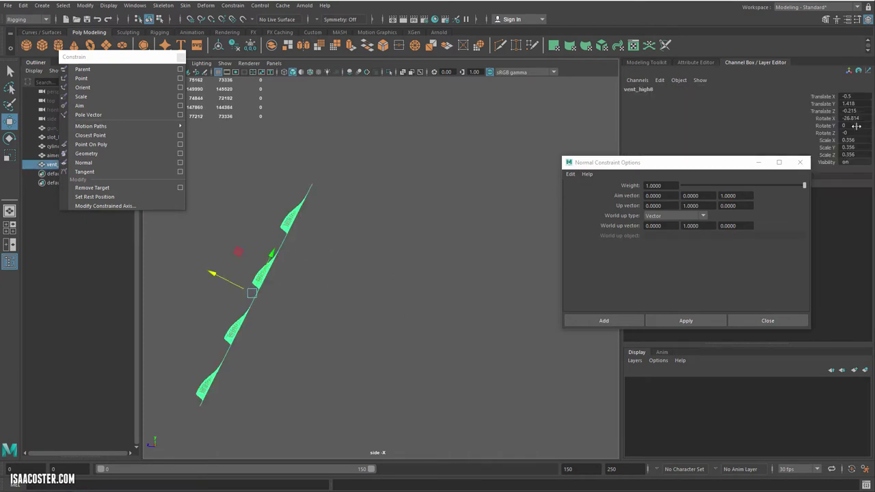
# Return to the perspective view and unhide the original gun_high mesh
pyautogui.press('space')
pyautogui.moveTo(446, 200); pyautogui.dragTo(476, 215)
pyautogui.moveTo(72, 56); pyautogui.dragTo(53, 177)
pyautogui.click(63, 130)
pyautogui.hotkey('shift', 'h')
pyautogui.keyDown('alt'); pyautogui.moveTo(337, 208); pyautogui.dragTo(265, 147); pyautogui.keyUp('alt')
pyautogui.click(265, 148)
pyautogui.keyDown('alt'); pyautogui.moveTo(265, 148); pyautogui.dragTo(229, 148, button='right'); pyautogui.keyUp('alt')
pyautogui.keyDown('alt'); pyautogui.moveTo(229, 147); pyautogui.dragTo(295, 219); pyautogui.keyUp('alt')
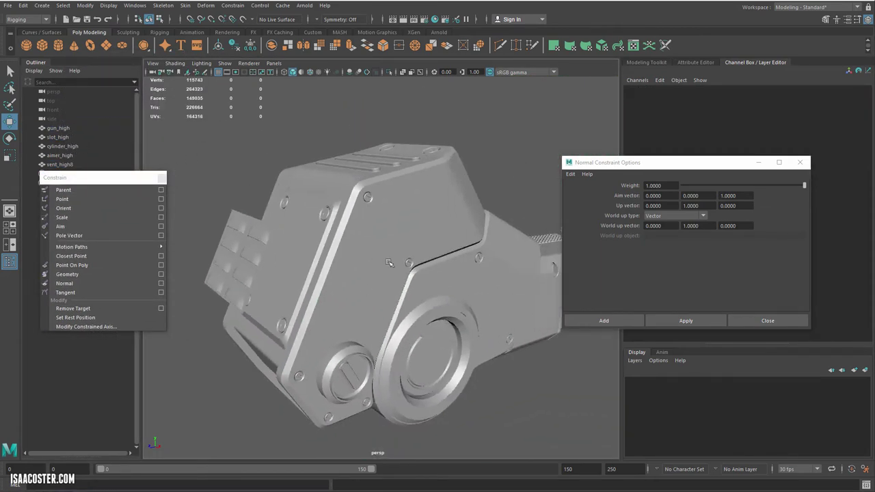
# Move the vent grid onto the gun's slanted front panel, at about Y 1.275 and Z -0.497
pyautogui.keyDown('alt'); pyautogui.moveTo(409, 243); pyautogui.dragTo(463, 315); pyautogui.keyUp('alt')
pyautogui.keyDown('alt'); pyautogui.moveTo(301, 335); pyautogui.dragTo(257, 299); pyautogui.keyUp('alt')
pyautogui.click(269, 271)
pyautogui.moveTo(196, 232); pyautogui.dragTo(241, 256)
pyautogui.press('f')
pyautogui.keyDown('alt'); pyautogui.moveTo(347, 224); pyautogui.dragTo(412, 239); pyautogui.keyUp('alt')
# Move the vent grid up the panel to about Y 1.351, Z -0.535 and scale it to about 0.333, 0.409, 0.409
pyautogui.press('r')
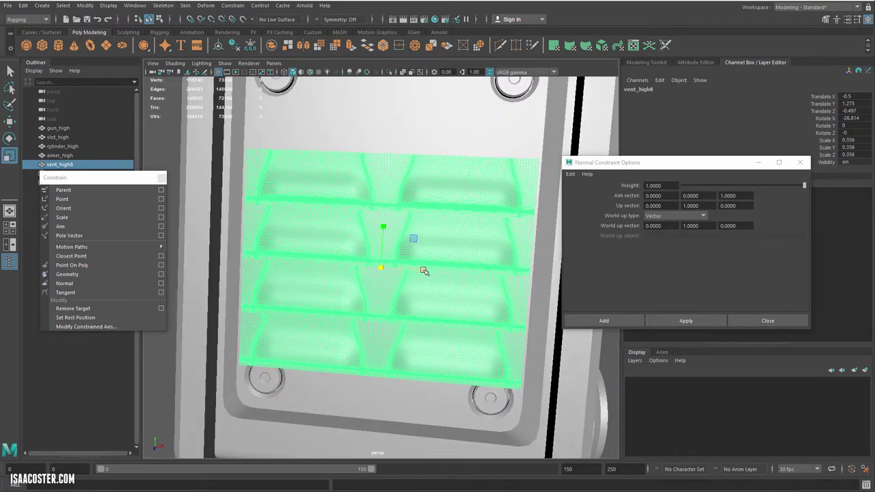
pyautogui.moveTo(424, 271); pyautogui.dragTo(410, 269)
pyautogui.press('w')
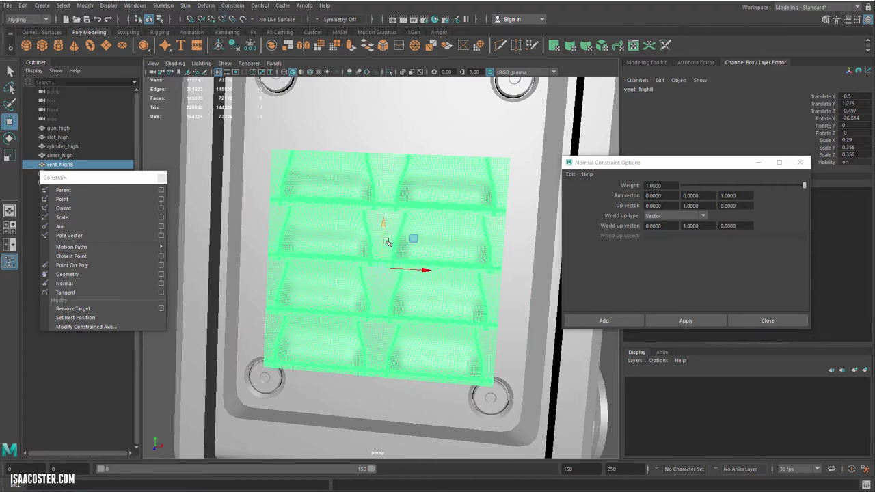
pyautogui.moveTo(387, 241); pyautogui.dragTo(389, 199)
pyautogui.press('r')
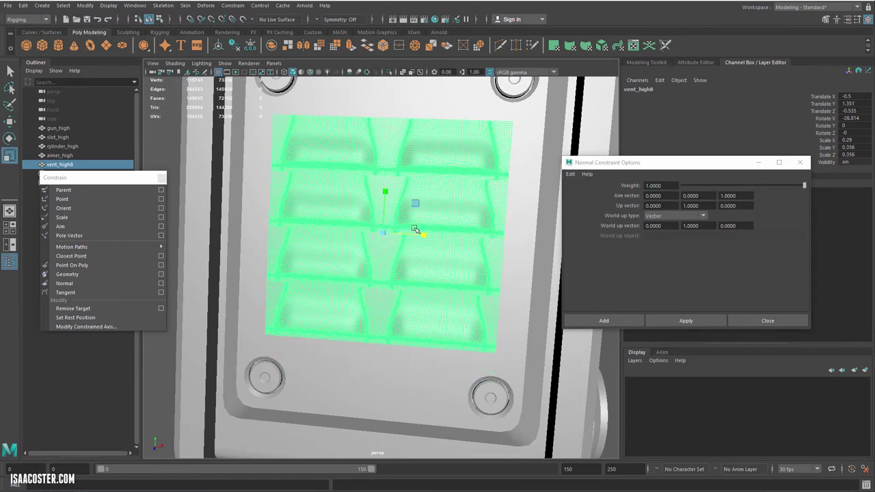
pyautogui.moveTo(391, 235); pyautogui.dragTo(412, 235)
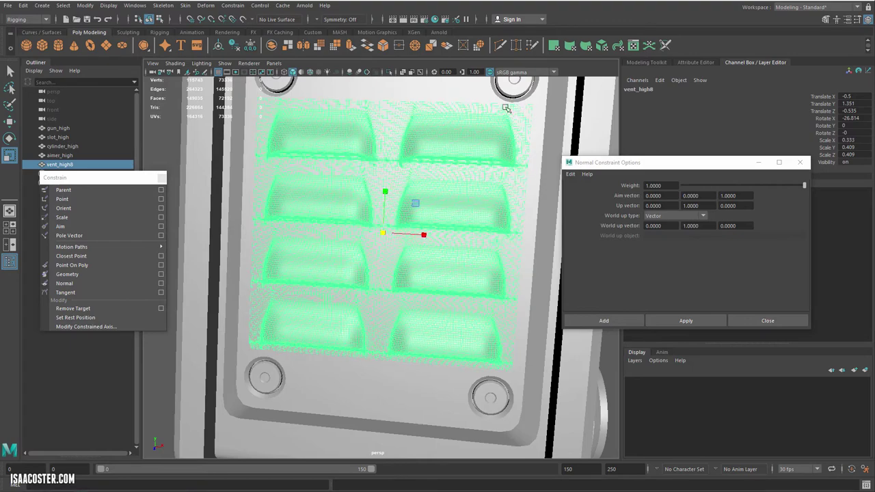
# Lower the vent grid slightly to about Y 1.344, Z -0.532 and widen its X scale to about 0.347
pyautogui.press('w')
pyautogui.moveTo(385, 186); pyautogui.dragTo(386, 190)
pyautogui.press('r')
pyautogui.moveTo(424, 238); pyautogui.dragTo(429, 239)
pyautogui.scroll(-2, 397, 230)
# Examine from several angles how the vent grid sits between the four screws on the front panel
pyautogui.click(195, 200)
pyautogui.keyDown('alt'); pyautogui.moveTo(216, 215); pyautogui.dragTo(354, 256); pyautogui.keyUp('alt')
pyautogui.click(323, 229)
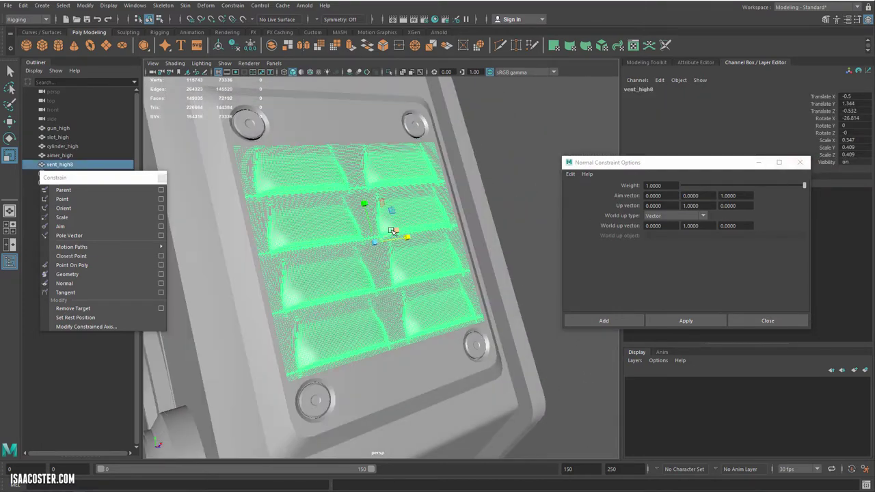
pyautogui.keyDown('alt'); pyautogui.moveTo(388, 232); pyautogui.dragTo(209, 232); pyautogui.keyUp('alt')
pyautogui.click(175, 160)
pyautogui.keyDown('alt'); pyautogui.moveTo(175, 161); pyautogui.dragTo(193, 270); pyautogui.keyUp('alt')
pyautogui.click(380, 221)
pyautogui.keyDown('alt'); pyautogui.moveTo(381, 221); pyautogui.dragTo(271, 319); pyautogui.keyUp('alt')
# Nudge the vent grid along its depth axis to fit the panel surface, at about Y 1.345, Z -0.53
pyautogui.press('w')
pyautogui.click(238, 176)
pyautogui.keyDown('alt'); pyautogui.moveTo(237, 175); pyautogui.dragTo(359, 166); pyautogui.keyUp('alt')
pyautogui.click(320, 233)
pyautogui.scroll(-4, 318, 237)
pyautogui.keyDown('alt'); pyautogui.moveTo(319, 236); pyautogui.dragTo(376, 279); pyautogui.keyUp('alt')
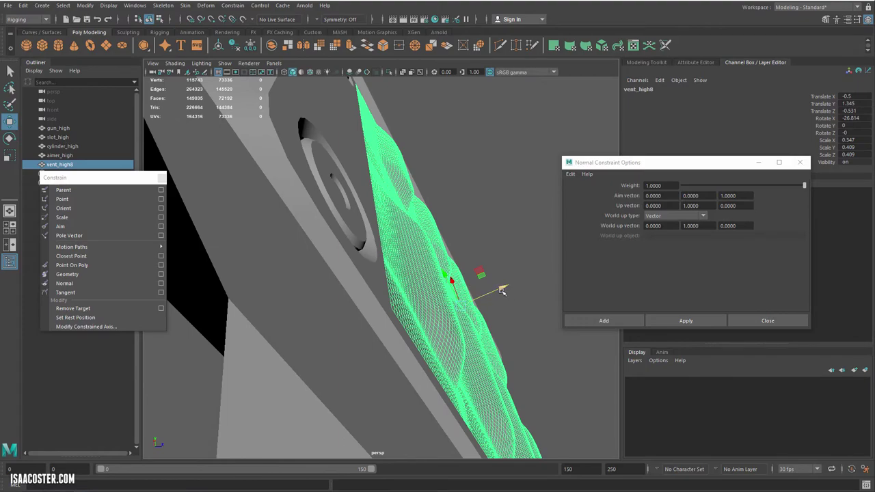
pyautogui.moveTo(502, 291); pyautogui.dragTo(503, 291)
# Inspect the fitted vent grid on the gun's front panel and clear the floating Constrain window from the model
pyautogui.keyDown('alt'); pyautogui.moveTo(435, 290); pyautogui.dragTo(243, 268); pyautogui.keyUp('alt')
pyautogui.click(181, 140)
pyautogui.keyDown('alt'); pyautogui.moveTo(181, 150); pyautogui.dragTo(239, 181); pyautogui.keyUp('alt')
pyautogui.scroll(-5, 243, 181)
pyautogui.keyDown('alt'); pyautogui.moveTo(366, 212); pyautogui.dragTo(301, 238); pyautogui.keyUp('alt')
pyautogui.moveTo(124, 177); pyautogui.dragTo(493, 200)
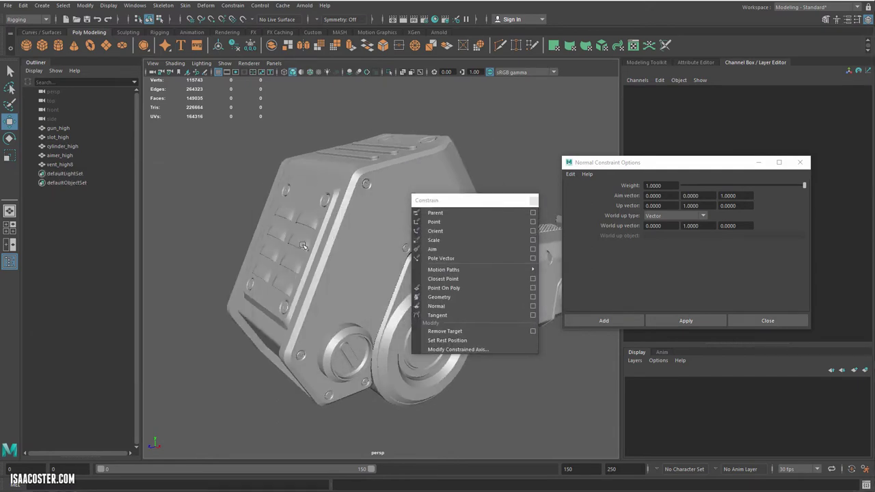
pyautogui.click(290, 238)
pyautogui.keyDown('alt'); pyautogui.moveTo(336, 244); pyautogui.dragTo(379, 250); pyautogui.keyUp('alt')
pyautogui.moveTo(494, 206); pyautogui.dragTo(537, 207)
pyautogui.keyDown('alt'); pyautogui.moveTo(387, 273); pyautogui.dragTo(344, 301); pyautogui.keyUp('alt')
# Select the gun body and examine its wireframe around the vent grid
pyautogui.click(398, 290)
pyautogui.click(210, 198)
pyautogui.click(374, 231)
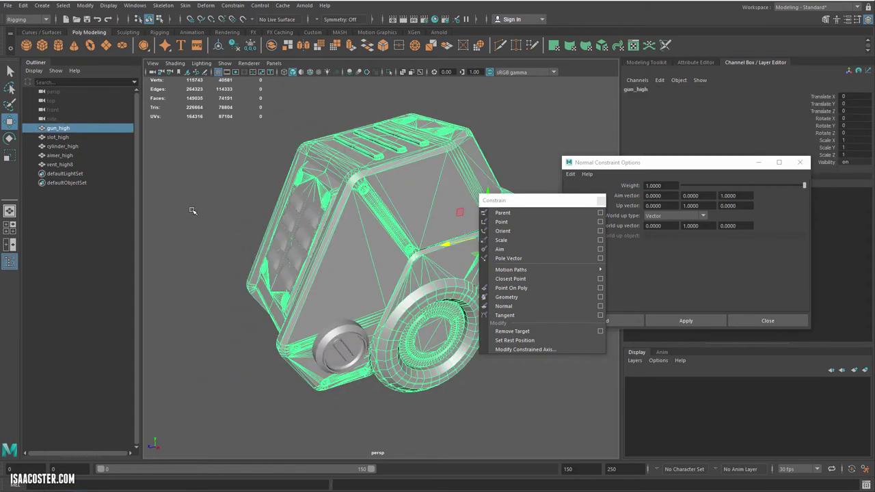
pyautogui.keyDown('alt'); pyautogui.moveTo(189, 207); pyautogui.dragTo(194, 209); pyautogui.keyUp('alt')
pyautogui.moveTo(543, 202); pyautogui.dragTo(628, 208)
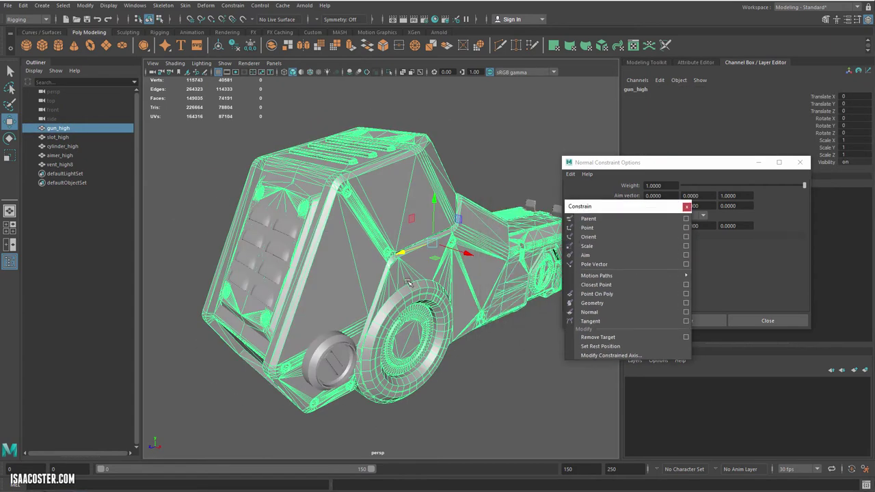
pyautogui.keyDown('alt'); pyautogui.moveTo(410, 284); pyautogui.dragTo(375, 275); pyautogui.keyUp('alt')
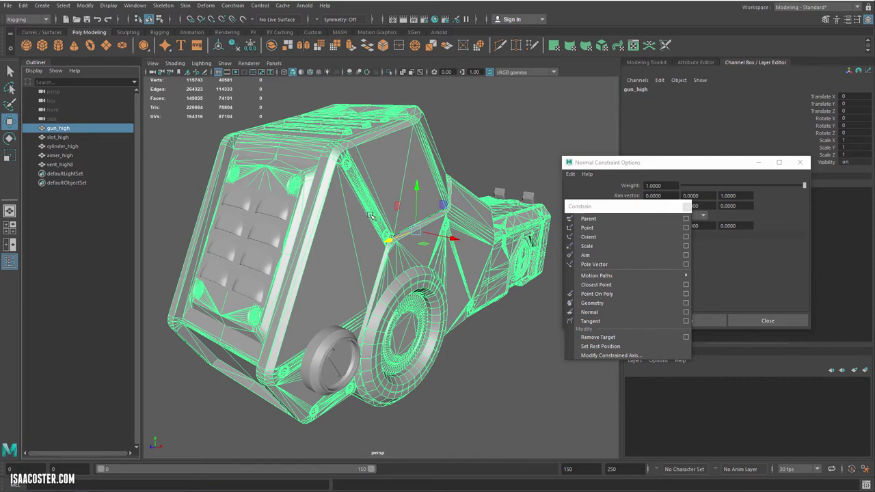
pyautogui.keyDown('alt'); pyautogui.moveTo(374, 214); pyautogui.dragTo(381, 190); pyautogui.keyUp('alt')
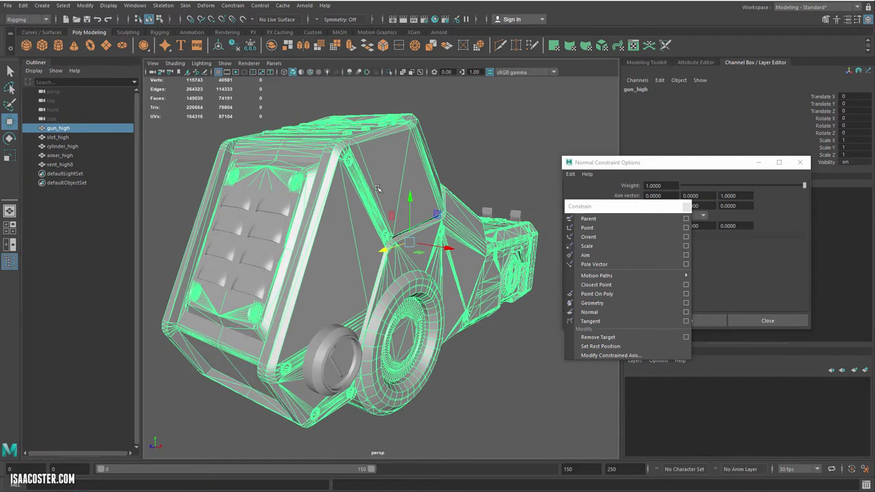
# Select the gun body and vent grid together to compare them as separate floating meshes
pyautogui.click(194, 136)
pyautogui.click(288, 211)
pyautogui.click(335, 214)
pyautogui.keyDown('shift'); pyautogui.click(307, 246); pyautogui.keyUp('shift')
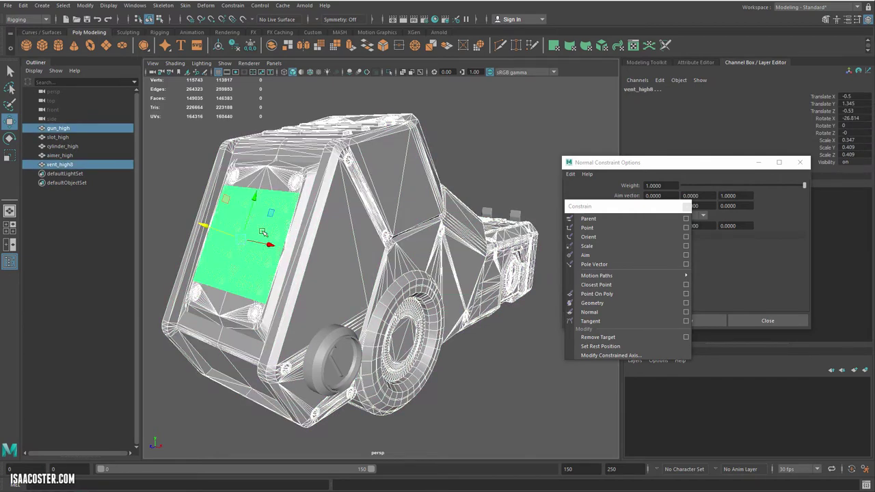
pyautogui.click(180, 180)
# Rename the gun_high mesh to gun_high_01
pyautogui.click(382, 225)
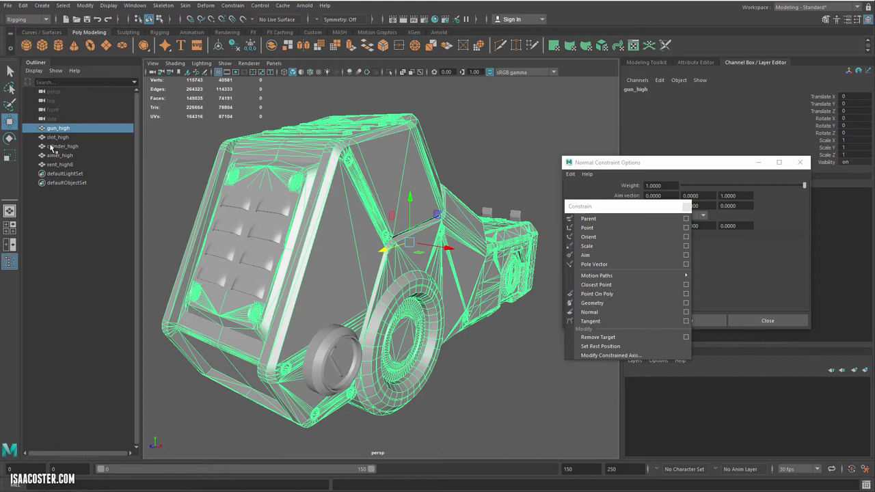
pyautogui.doubleClick(68, 129)
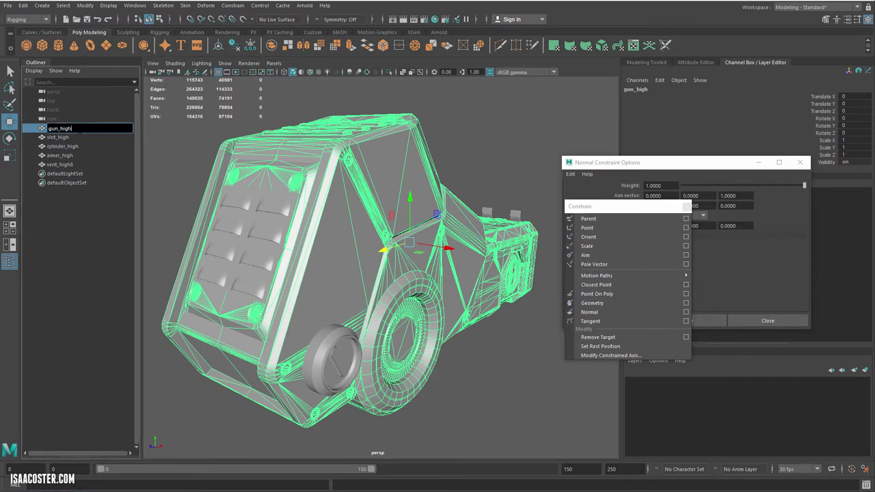
pyautogui.write('_01')
pyautogui.press('Return')
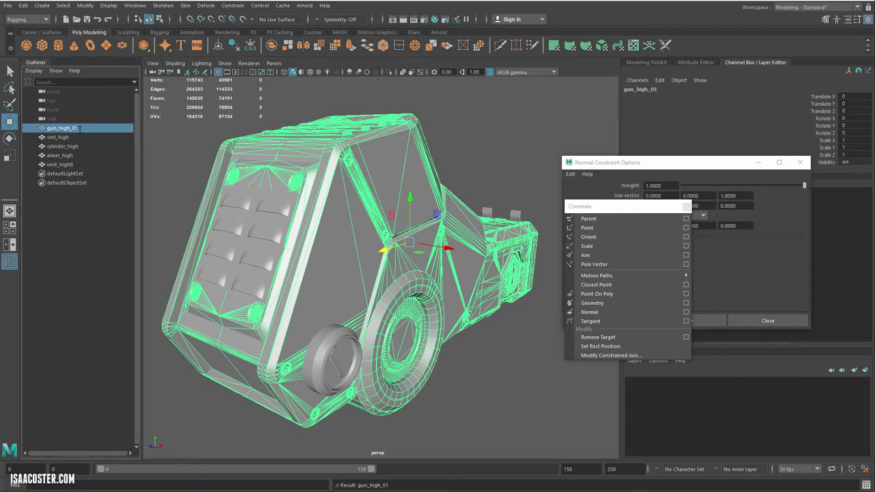
# Rename the vent_high8 mesh to gun_high_02, reusing the gun body's base name
pyautogui.click(62, 165)
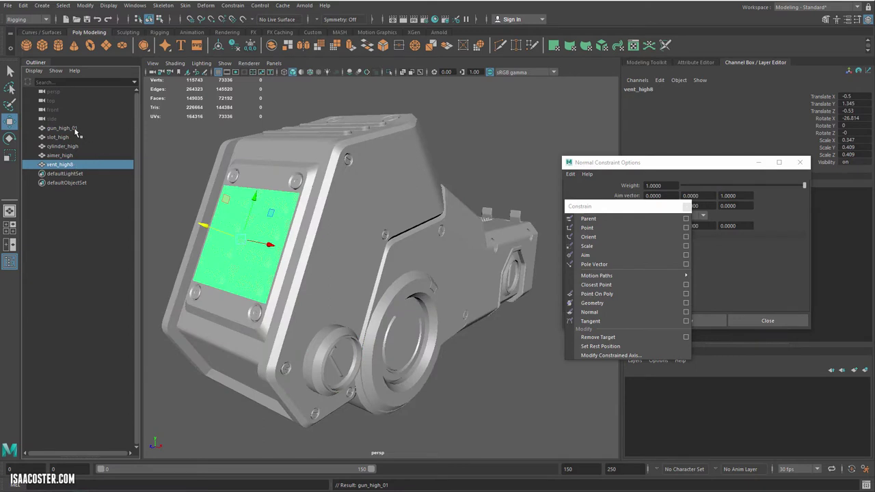
pyautogui.doubleClick(72, 128)
pyautogui.click(61, 165)
pyautogui.hotkey('ctrl', 'c')
pyautogui.doubleClick(72, 165)
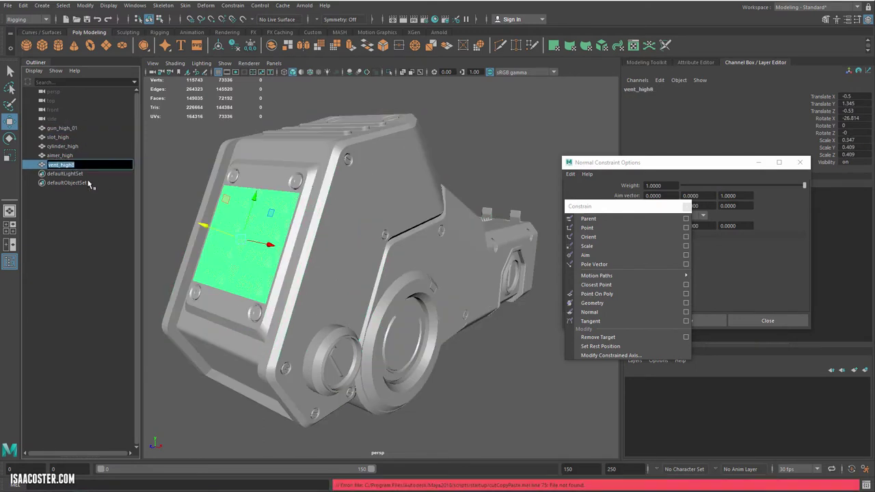
pyautogui.hotkey('ctrl', 'v')
pyautogui.press('BackSpace')
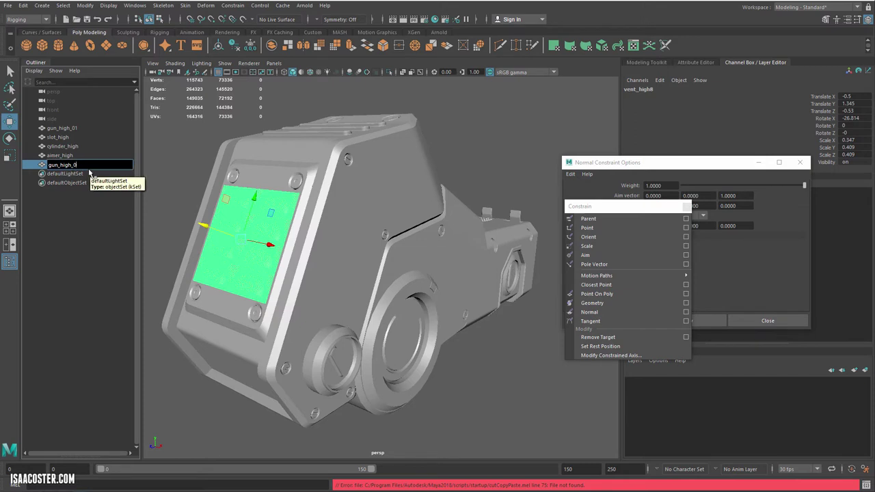
pyautogui.write('2')
pyautogui.press('Return')
pyautogui.click(191, 168)
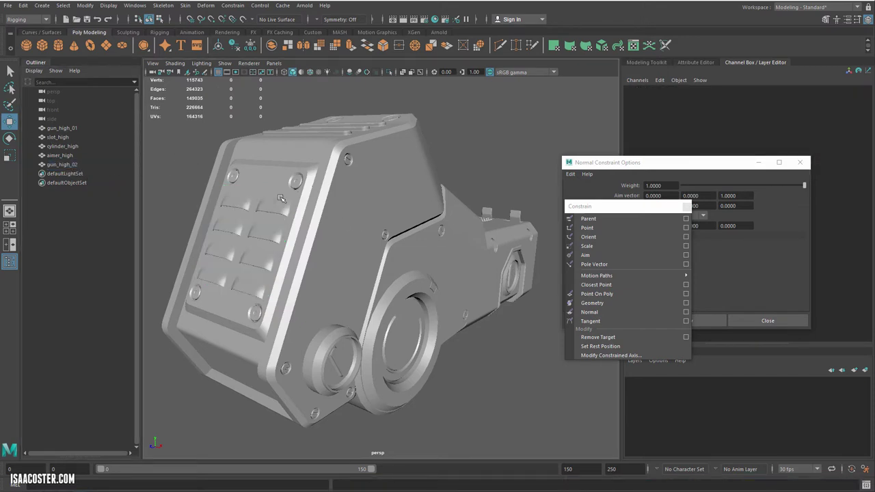
# Select gun_high_01 and gun_high_02 together and examine how the two meshes sit on the gun's front panel
pyautogui.keyDown('alt'); pyautogui.moveTo(285, 198); pyautogui.dragTo(272, 243); pyautogui.keyUp('alt')
pyautogui.click(67, 129)
pyautogui.keyDown('ctrl'); pyautogui.click(62, 164); pyautogui.keyUp('ctrl')
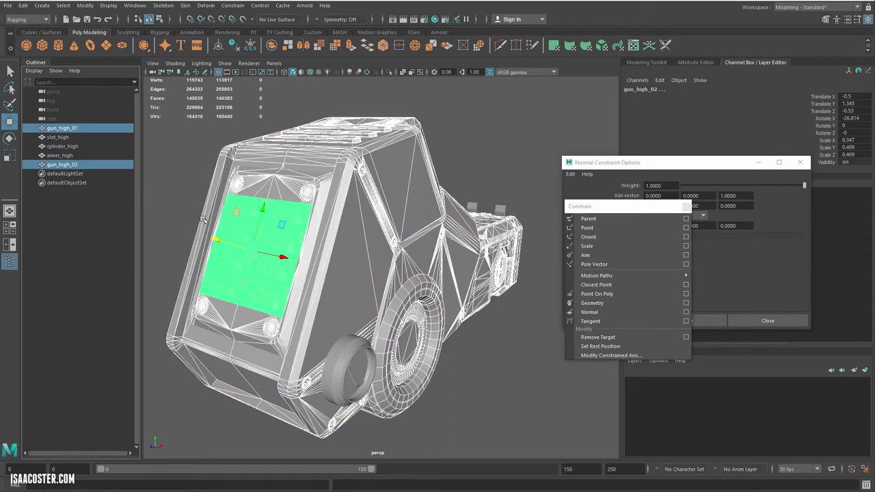
pyautogui.keyDown('alt'); pyautogui.moveTo(383, 227); pyautogui.dragTo(357, 266); pyautogui.keyUp('alt')
pyautogui.moveTo(385, 237)
pyautogui.keyDown('alt'); pyautogui.mouseDown()
pyautogui.moveTo(364, 236)
pyautogui.moveTo(371, 239)
pyautogui.mouseUp(); pyautogui.keyUp('alt')
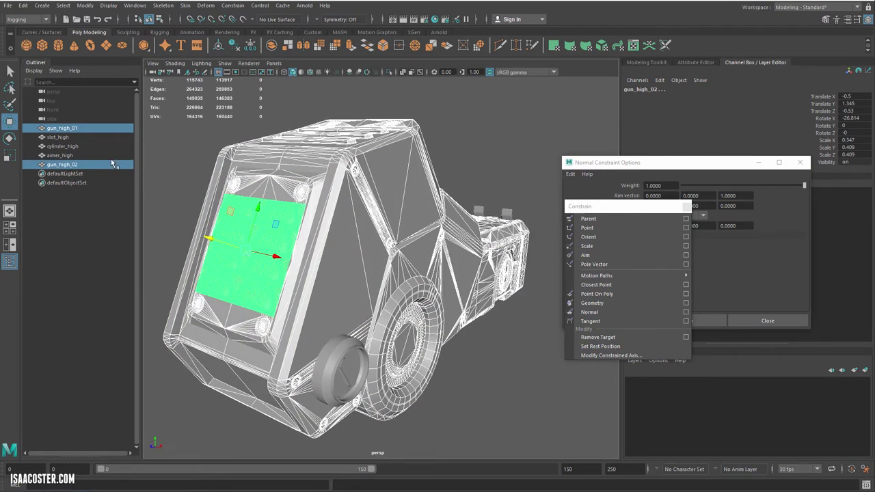
pyautogui.click(188, 158)
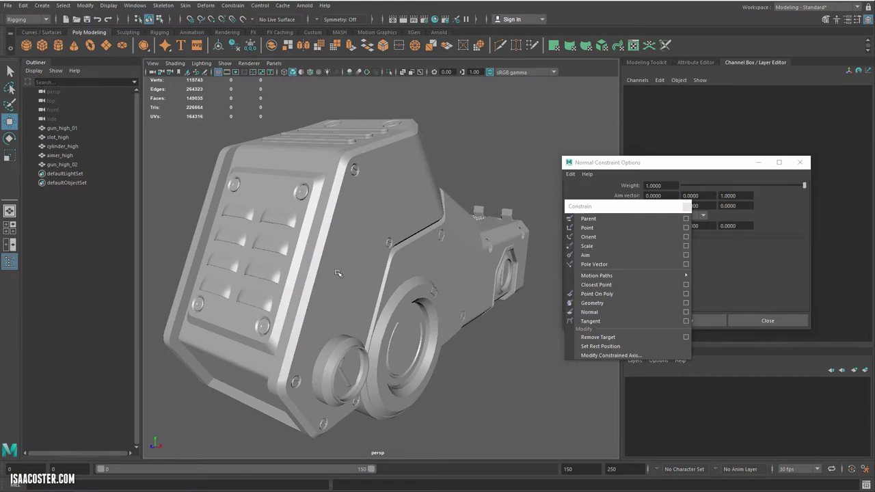
pyautogui.keyDown('alt'); pyautogui.moveTo(322, 273); pyautogui.dragTo(183, 179); pyautogui.keyUp('alt')
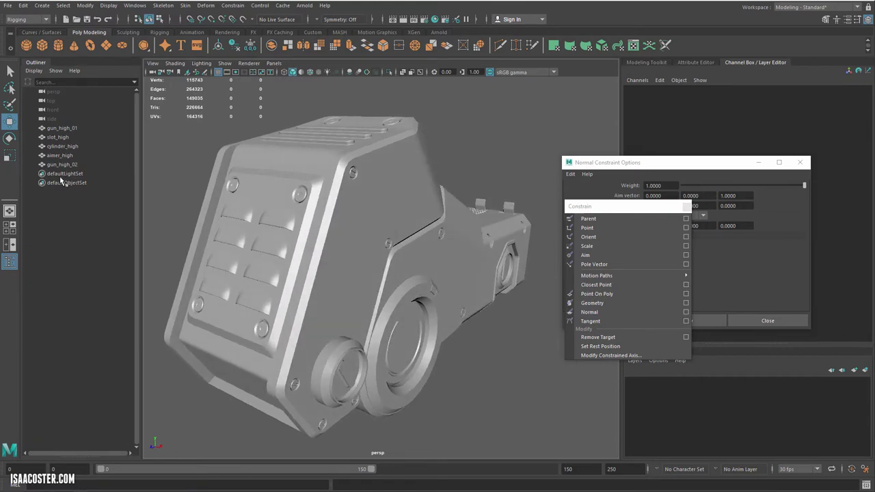
# Select all high-poly meshes from gun_high_01 to gun_high_02 and start exporting the selection in OBJexport format
pyautogui.moveTo(70, 127); pyautogui.dragTo(72, 165)
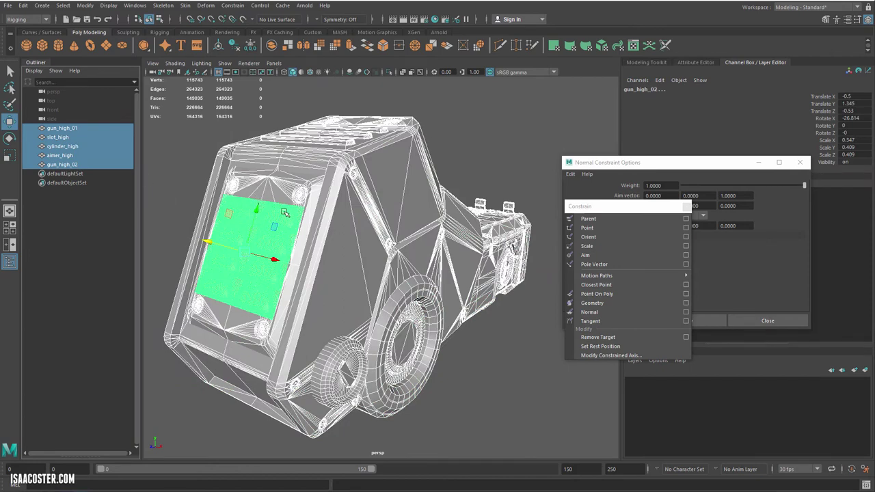
pyautogui.keyDown('alt'); pyautogui.moveTo(285, 214); pyautogui.dragTo(265, 214); pyautogui.keyUp('alt')
pyautogui.click(8, 6)
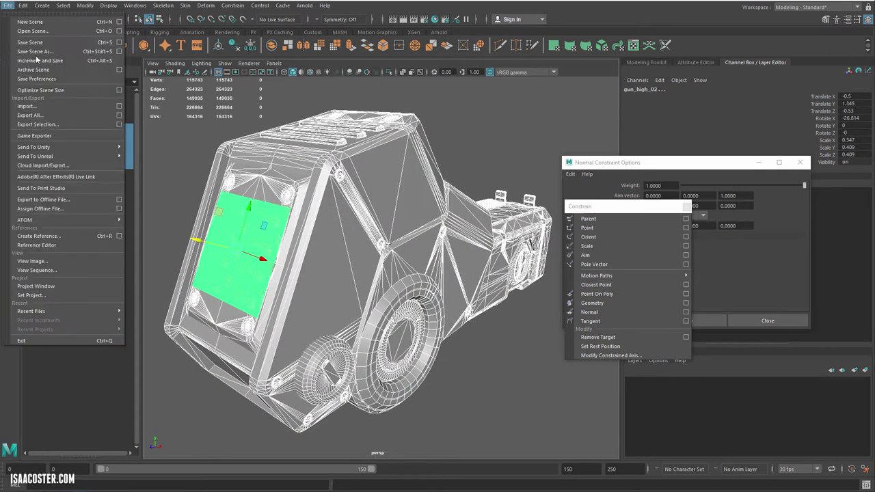
pyautogui.click(38, 124)
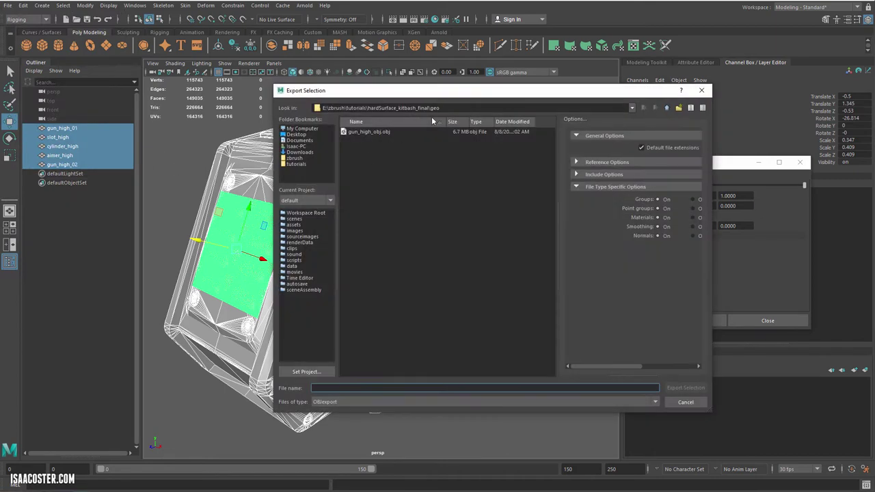
pyautogui.click(333, 405)
pyautogui.click(333, 404)
# Base the export file name on gun_high_obj.obj, change it to gun_high_vents.obj, and export the selected meshes
pyautogui.click(376, 131)
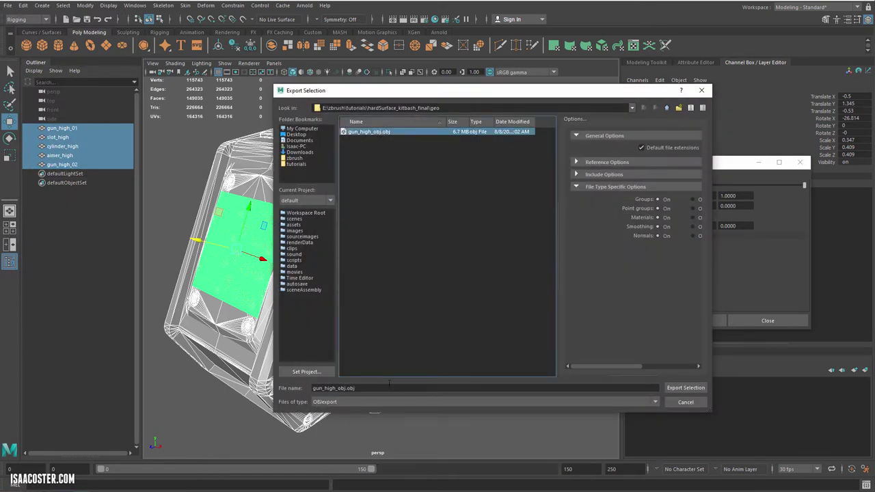
pyautogui.click(392, 385)
pyautogui.press('Left')
pyautogui.press('Left')
pyautogui.press('Left')
pyautogui.press('Left')
pyautogui.press('Left')
pyautogui.press('Left')
pyautogui.press('Left')
pyautogui.write('ventsw')
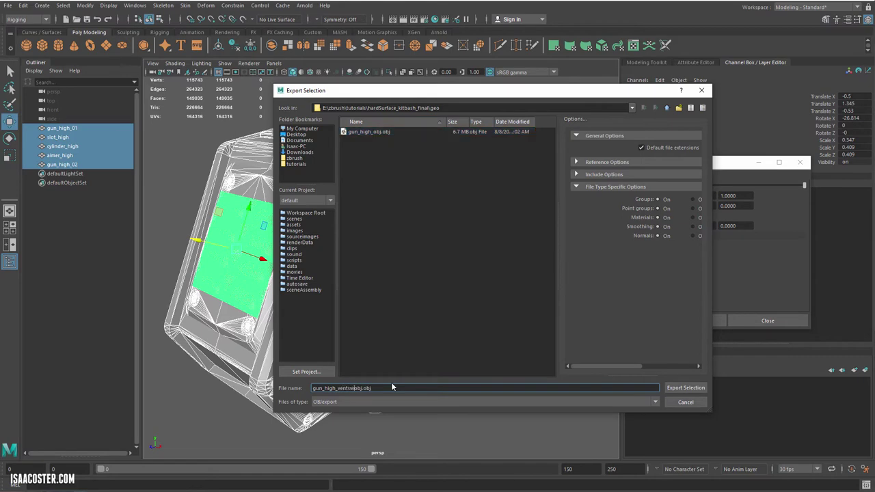
pyautogui.press('BackSpace')
pyautogui.press('Delete')
pyautogui.press('Delete')
pyautogui.press('Delete')
pyautogui.press('Return')
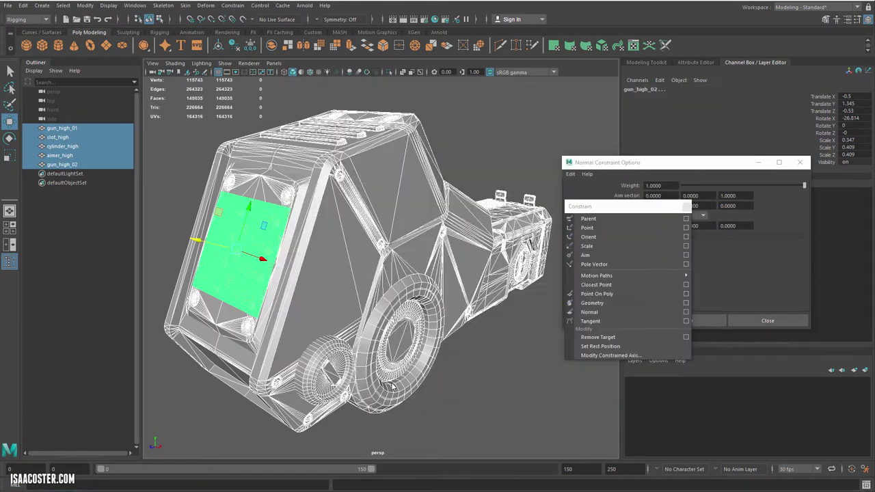
# Switch to Substance Painter, open the mesh map baking settings, and remove the existing high definition mesh
pyautogui.keyDown('alt'); pyautogui.moveTo(428, 370); pyautogui.dragTo(432, 364); pyautogui.keyUp('alt')
pyautogui.hotkey('alt', 'Tab')
pyautogui.moveTo(584, 260)
pyautogui.keyDown('alt'); pyautogui.mouseDown()
pyautogui.moveTo(404, 250)
pyautogui.moveTo(487, 255)
pyautogui.mouseUp(); pyautogui.keyUp('alt')
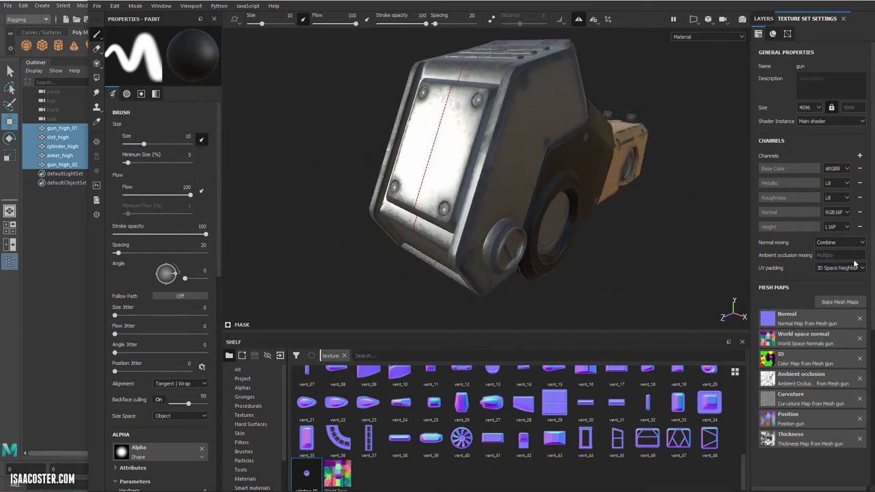
pyautogui.click(839, 302)
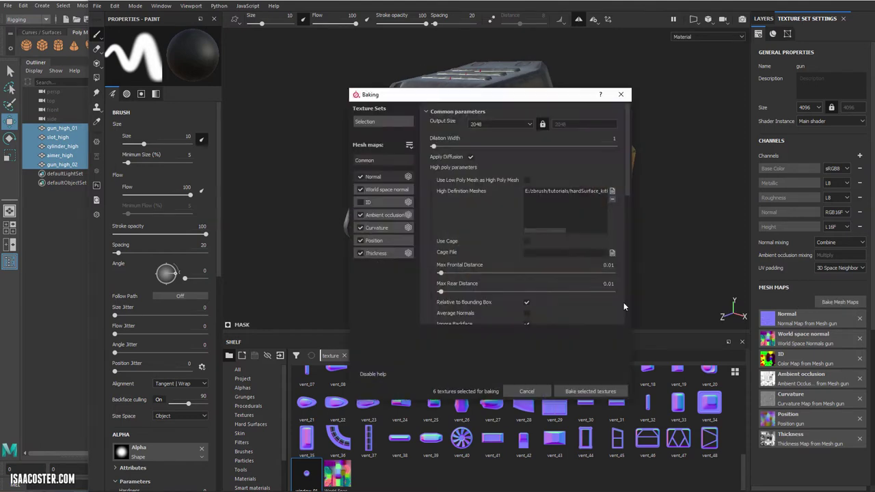
pyautogui.click(592, 192)
pyautogui.click(613, 199)
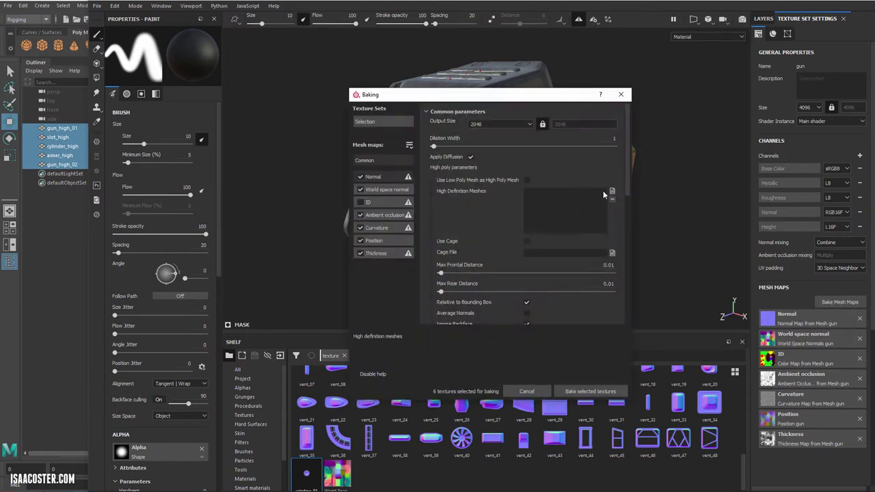
# Load gun_high_vents.obj from the geo folder as the high definition mesh for baking
pyautogui.click(613, 192)
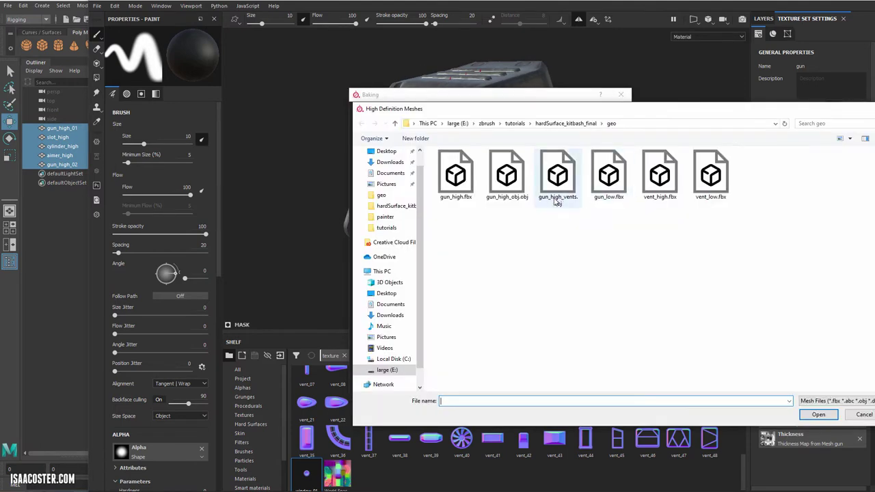
pyautogui.click(551, 179)
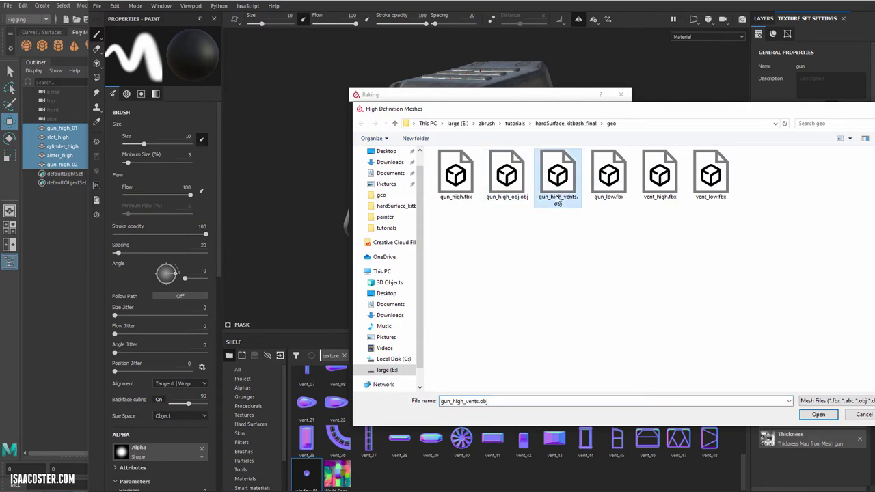
pyautogui.click(818, 414)
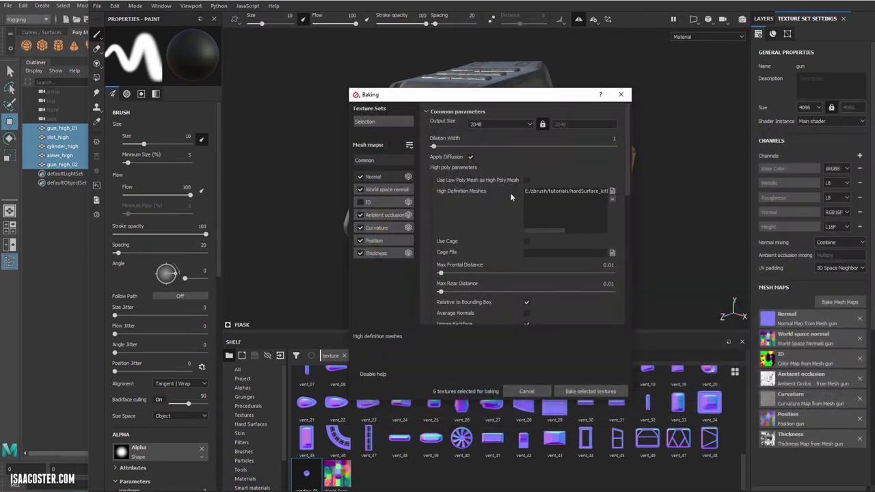
# Check the common baking parameters, including matching by mesh name, and bake the selected mesh maps
pyautogui.scroll(-2, 627, 193)
pyautogui.scroll(-5, 627, 232)
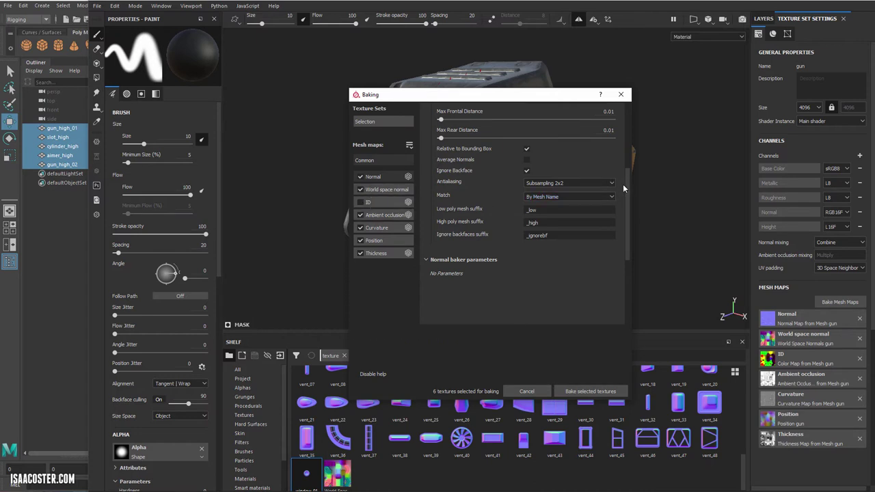
pyautogui.moveTo(624, 184); pyautogui.dragTo(626, 124)
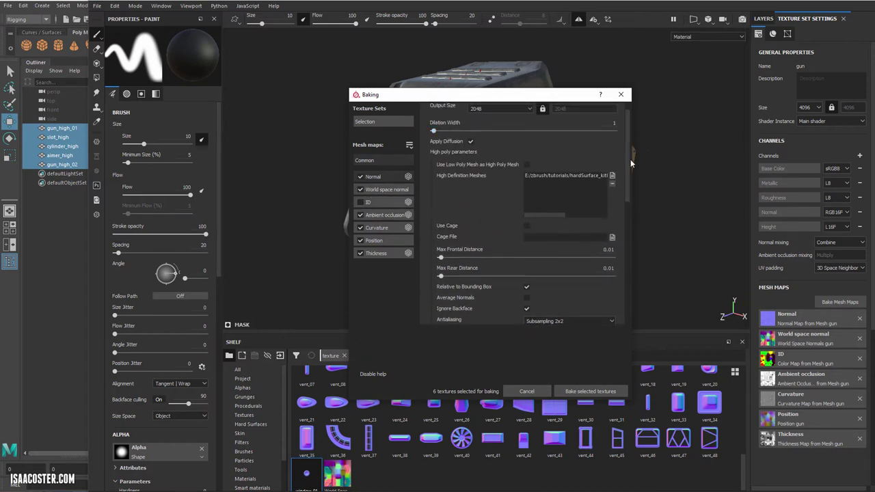
pyautogui.scroll(1, 562, 128)
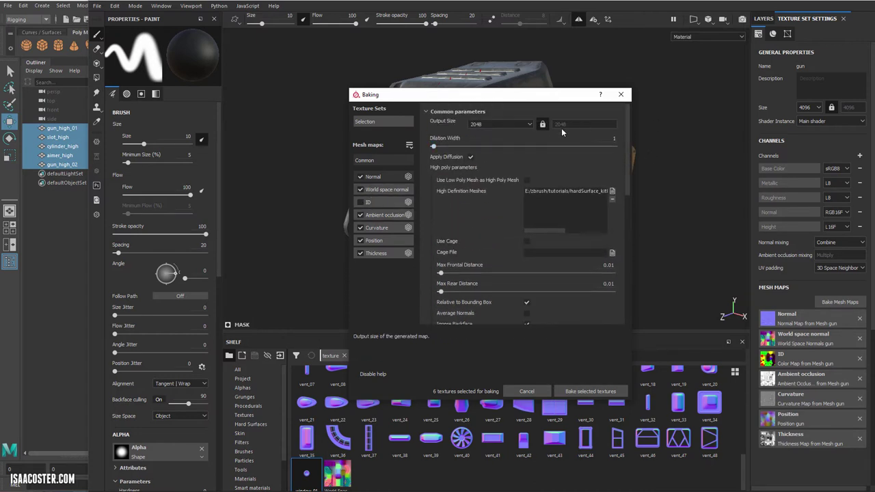
pyautogui.click(591, 392)
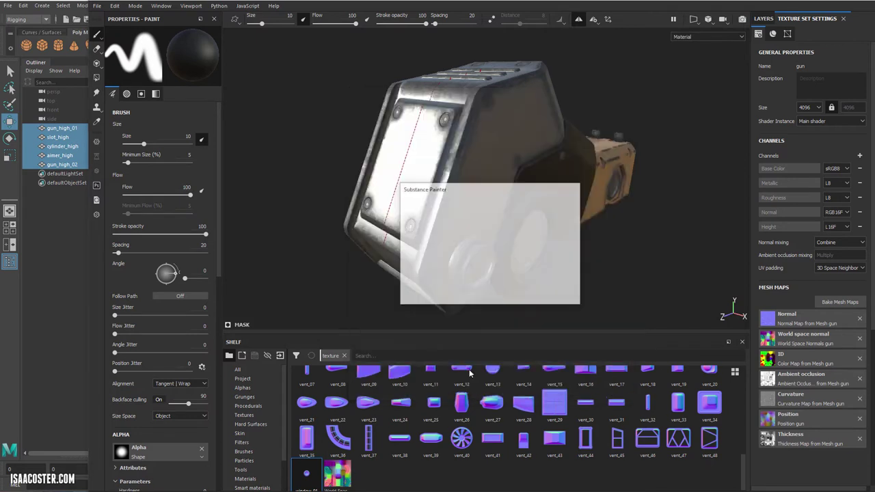
# Examine the baked vents on the front panel up close in material view and with the Normal mesh map displayed
pyautogui.keyDown('alt'); pyautogui.moveTo(520, 212); pyautogui.dragTo(424, 214); pyautogui.keyUp('alt')
pyautogui.keyDown('alt'); pyautogui.moveTo(423, 215); pyautogui.dragTo(507, 168, button='right'); pyautogui.keyUp('alt')
pyautogui.moveTo(507, 169)
pyautogui.keyDown('alt'); pyautogui.mouseDown()
pyautogui.moveTo(430, 214)
pyautogui.moveTo(377, 204)
pyautogui.moveTo(424, 193)
pyautogui.moveTo(356, 205)
pyautogui.moveTo(365, 225)
pyautogui.moveTo(547, 115)
pyautogui.mouseUp(); pyautogui.keyUp('alt')
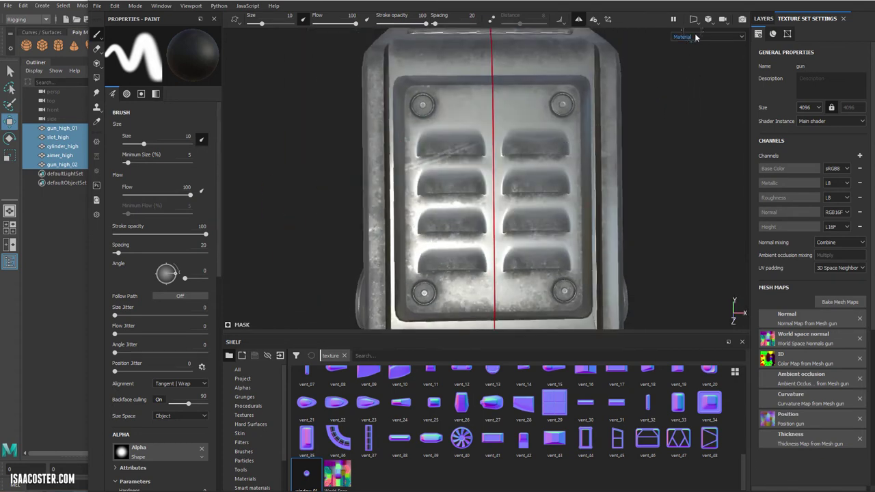
pyautogui.click(696, 38)
pyautogui.scroll(-2, 709, 73)
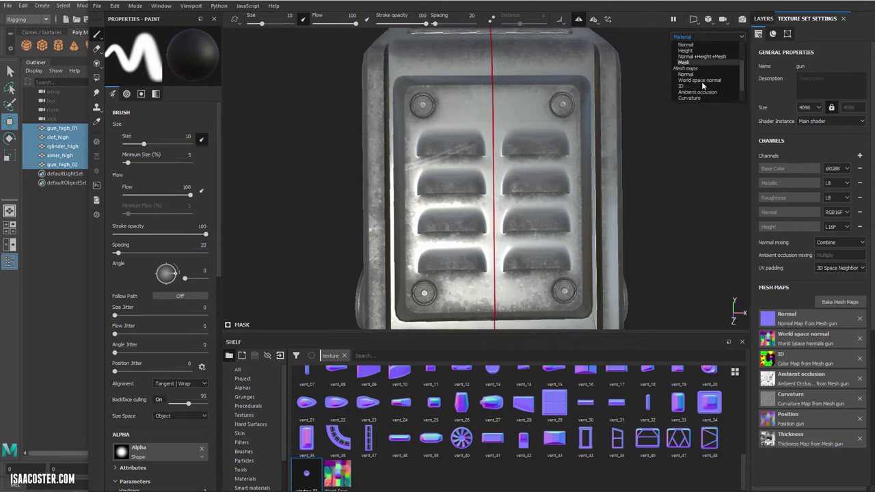
pyautogui.click(695, 76)
pyautogui.press('b')
pyautogui.keyDown('alt'); pyautogui.moveTo(570, 201); pyautogui.dragTo(582, 38); pyautogui.keyUp('alt')
pyautogui.keyDown('alt'); pyautogui.moveTo(599, 99); pyautogui.dragTo(555, 94); pyautogui.keyUp('alt')
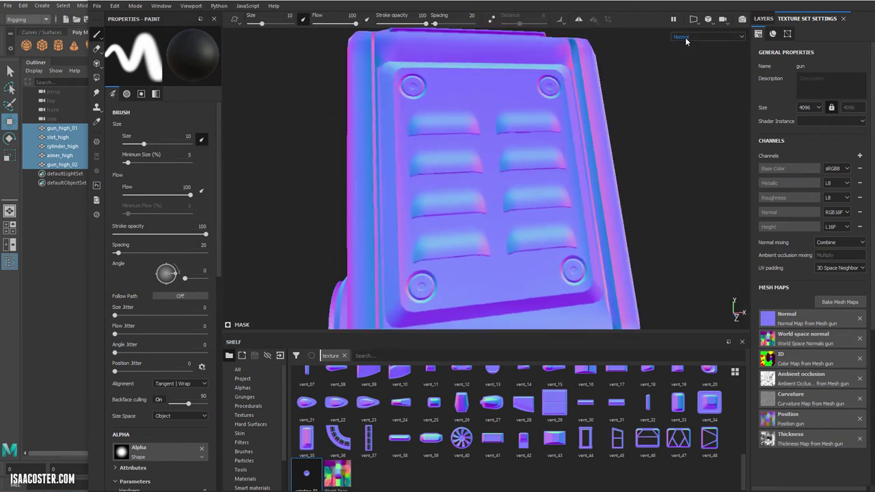
# Cycle through the Ambient occlusion, Curvature, Position and Thickness mesh maps to check the vent bake
pyautogui.scroll(-1, 686, 41)
pyautogui.press('b')
pyautogui.press('b')
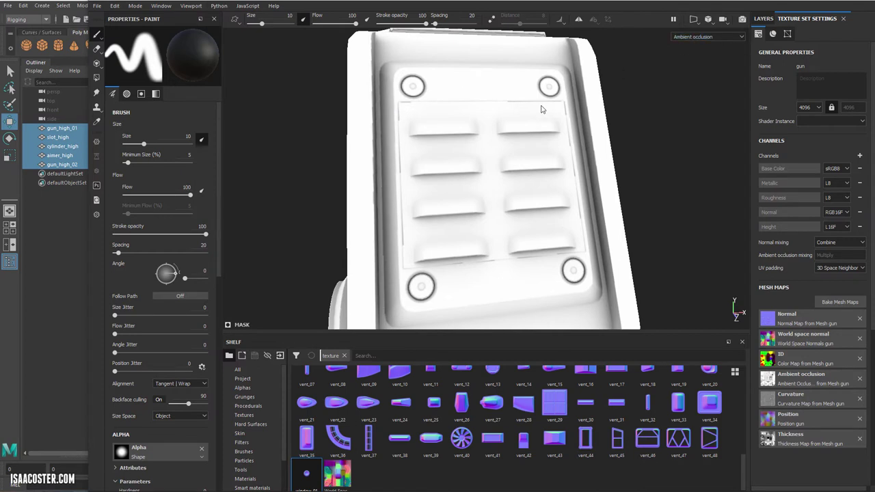
pyautogui.click(698, 40)
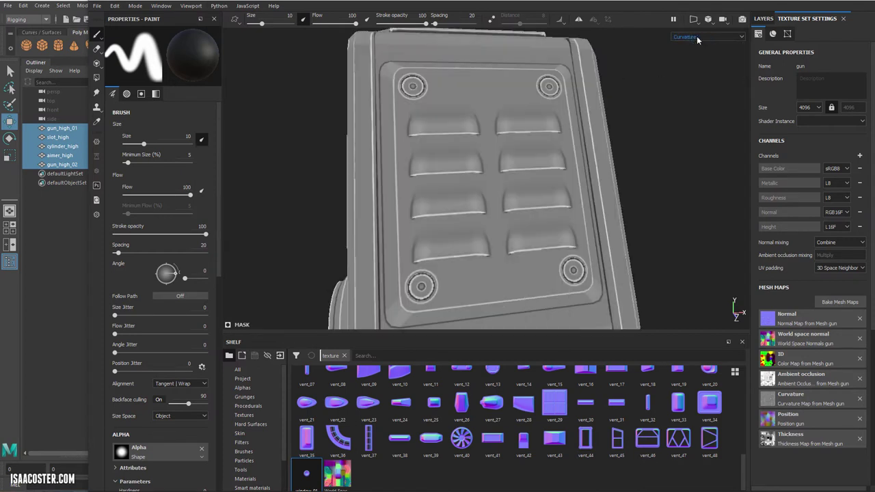
pyautogui.press('b')
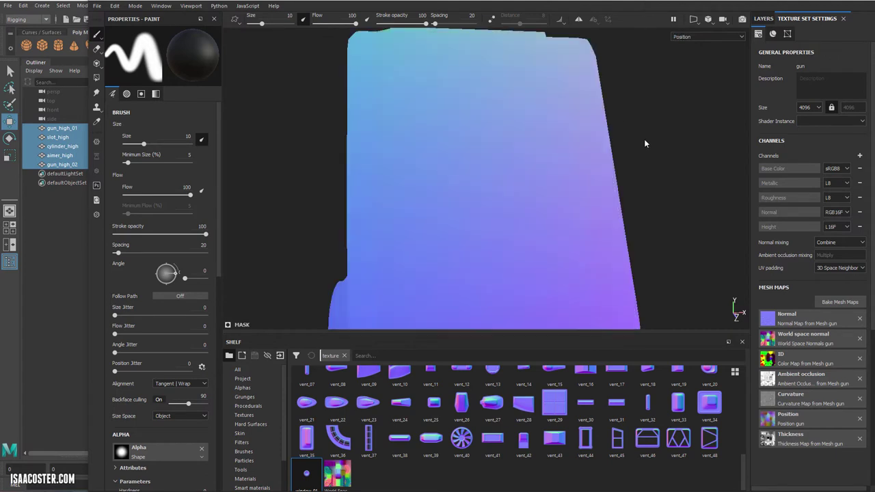
pyautogui.press('b')
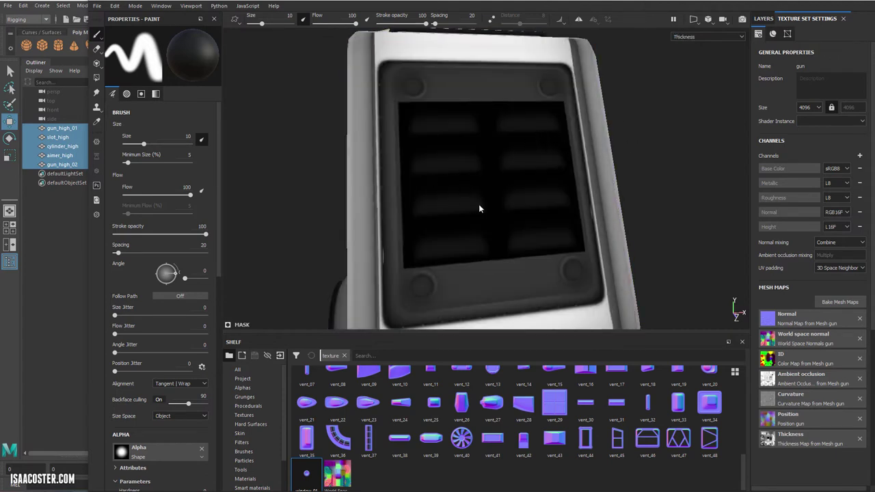
pyautogui.keyDown('alt'); pyautogui.moveTo(487, 205); pyautogui.dragTo(546, 212); pyautogui.keyUp('alt')
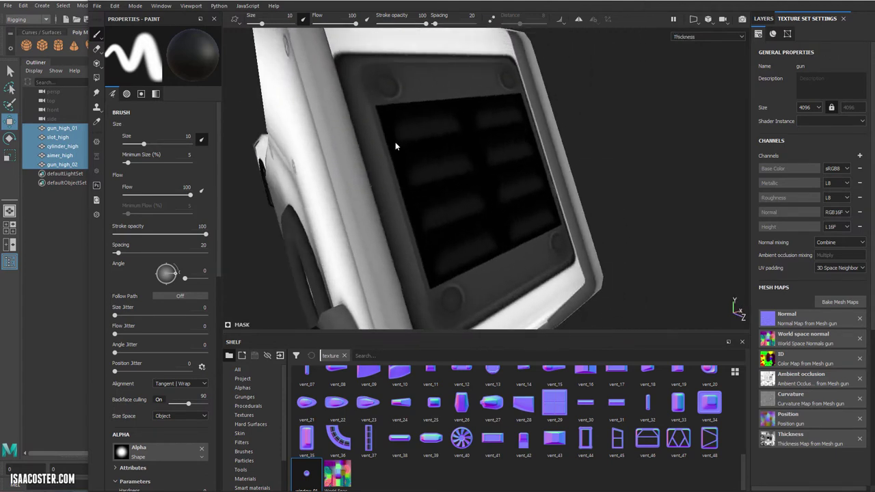
pyautogui.keyDown('alt'); pyautogui.moveTo(417, 162); pyautogui.dragTo(441, 155); pyautogui.keyUp('alt')
# Return to the Material display and inspect the vents on the textured gun from both sides
pyautogui.press('m')
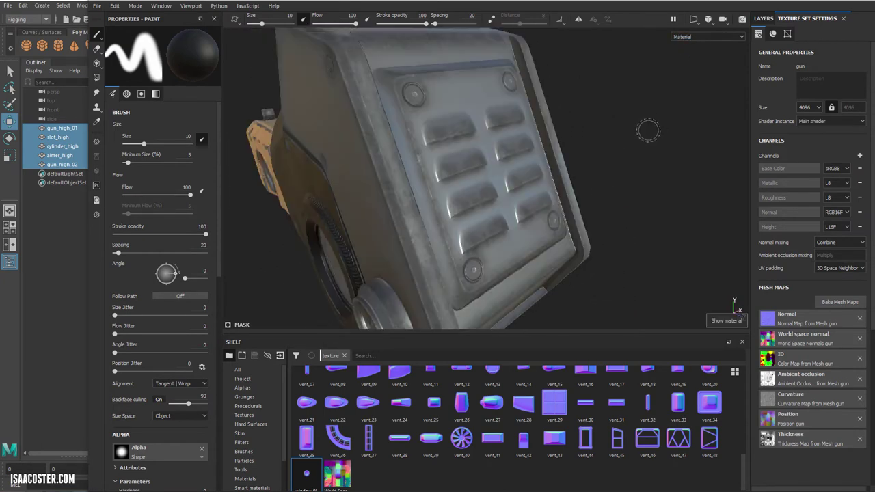
pyautogui.keyDown('alt'); pyautogui.moveTo(617, 128); pyautogui.dragTo(481, 154); pyautogui.keyUp('alt')
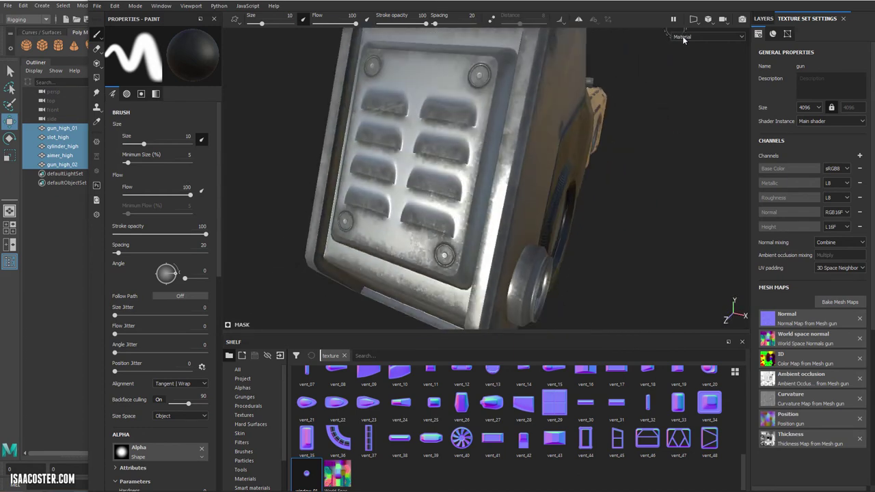
pyautogui.keyDown('alt'); pyautogui.moveTo(665, 97); pyautogui.dragTo(649, 91); pyautogui.keyUp('alt')
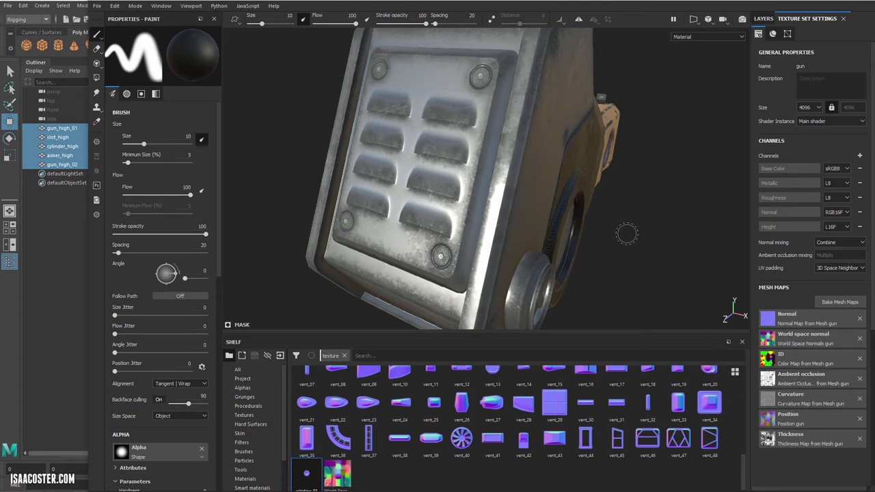
# Orbit around the gun's vented panel to examine the baked vents from the opposite side
pyautogui.moveTo(630, 233)
pyautogui.keyDown('alt'); pyautogui.mouseDown()
pyautogui.moveTo(637, 236)
pyautogui.moveTo(620, 231)
pyautogui.moveTo(681, 198)
pyautogui.moveTo(506, 201)
pyautogui.moveTo(491, 219)
pyautogui.mouseUp(); pyautogui.keyUp('alt')
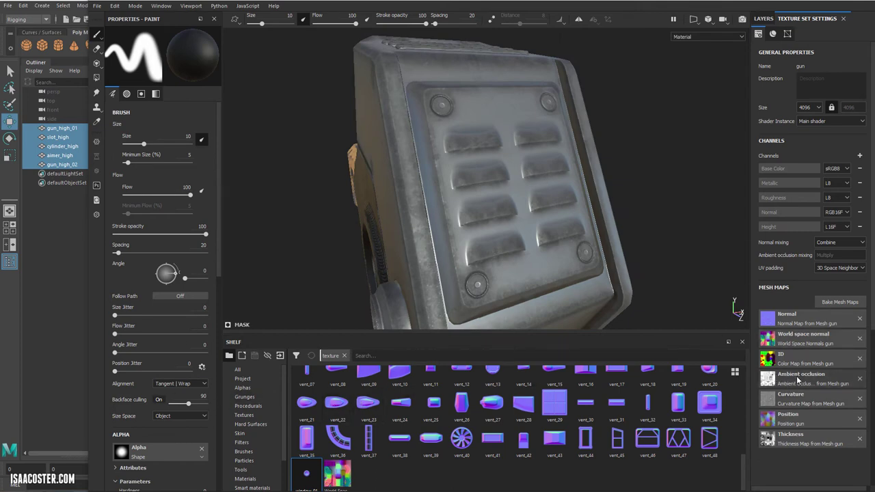
pyautogui.moveTo(548, 240)
pyautogui.keyDown('alt'); pyautogui.mouseDown()
pyautogui.moveTo(475, 245)
pyautogui.moveTo(504, 254)
pyautogui.moveTo(475, 254)
pyautogui.moveTo(450, 250)
pyautogui.moveTo(441, 236)
pyautogui.moveTo(445, 211)
pyautogui.moveTo(465, 216)
pyautogui.moveTo(401, 221)
pyautogui.moveTo(497, 212)
pyautogui.moveTo(454, 194)
pyautogui.moveTo(558, 192)
pyautogui.mouseUp(); pyautogui.keyUp('alt')
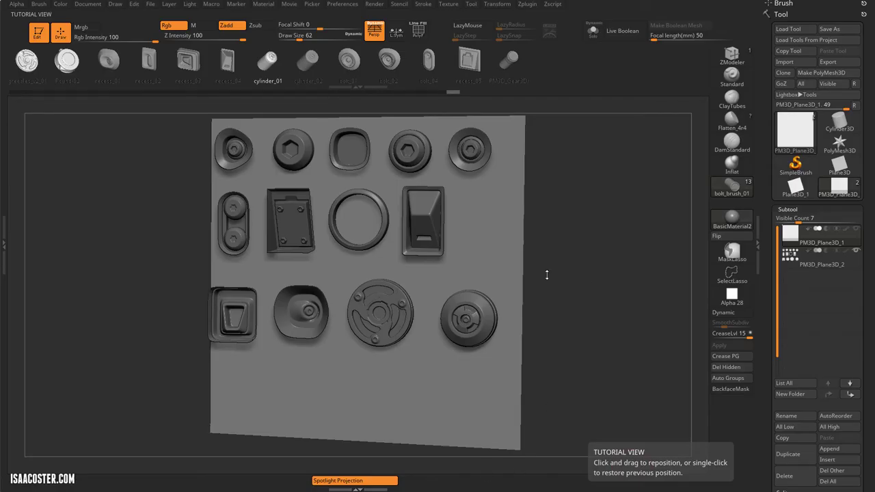
# Switch to ZBrush and examine the bolts, recesses and other detail pieces on the plane from several angles
pyautogui.moveTo(548, 275); pyautogui.dragTo(620, 298)
pyautogui.moveTo(106, 226); pyautogui.dragTo(83, 247)
pyautogui.moveTo(610, 254); pyautogui.dragTo(654, 254)
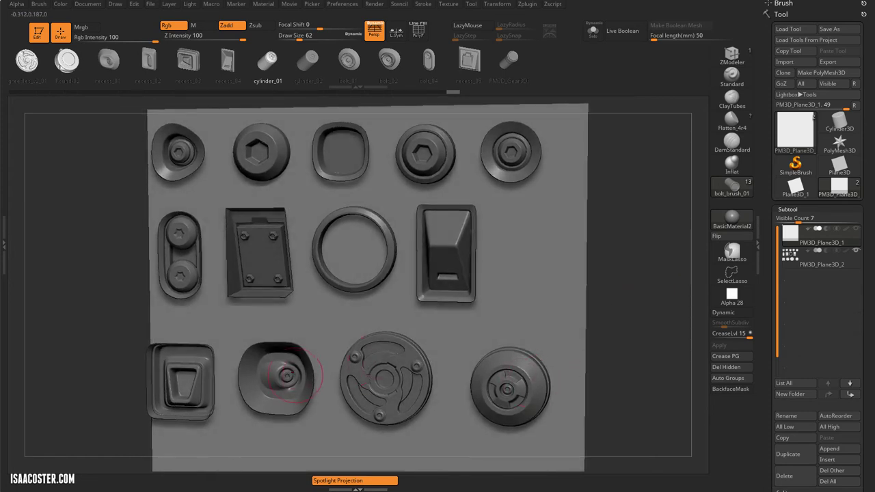
pyautogui.moveTo(675, 306); pyautogui.dragTo(621, 316)
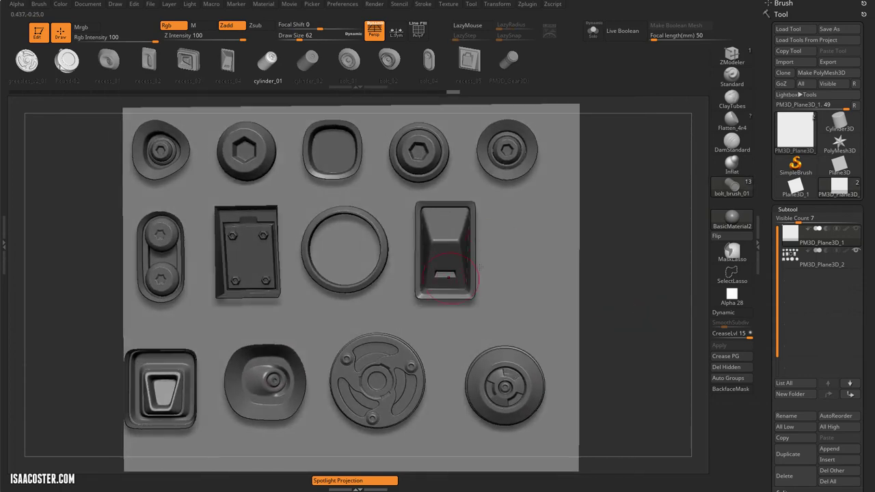
pyautogui.moveTo(651, 267)
pyautogui.mouseDown()
pyautogui.moveTo(665, 265)
pyautogui.moveTo(640, 268)
pyautogui.mouseUp()
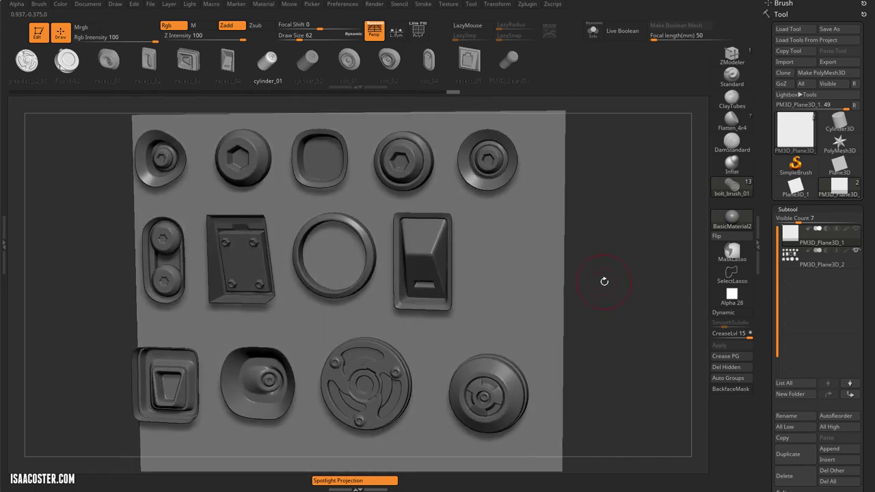
# Switch to Substance Painter and inspect the baked bolts and recesses on the flat plane up close
pyautogui.click(366, 491)
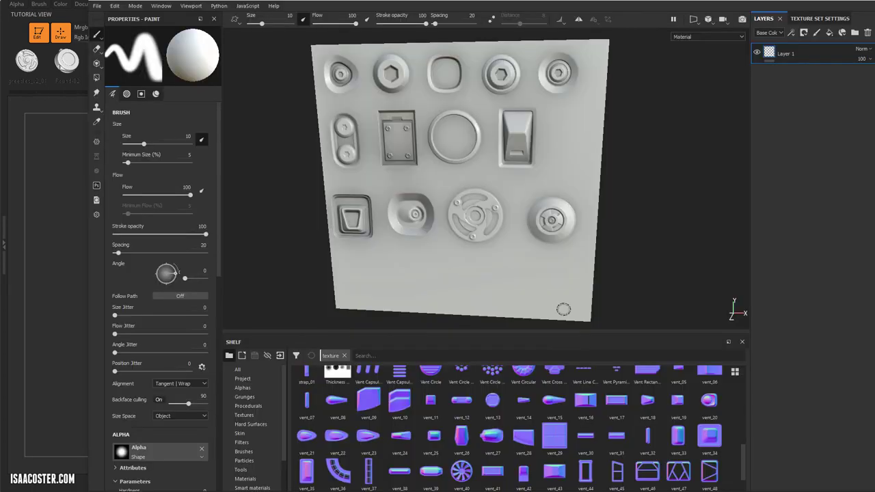
pyautogui.keyDown('alt'); pyautogui.moveTo(593, 280); pyautogui.dragTo(646, 293); pyautogui.keyUp('alt')
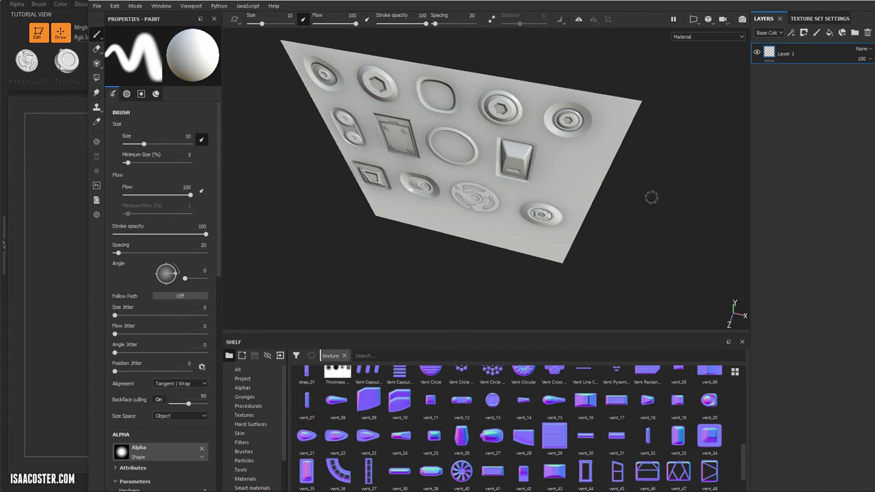
pyautogui.keyDown('alt'); pyautogui.moveTo(671, 202); pyautogui.dragTo(692, 156); pyautogui.keyUp('alt')
pyautogui.scroll(-1, 394, 155)
pyautogui.scroll(4, 394, 155)
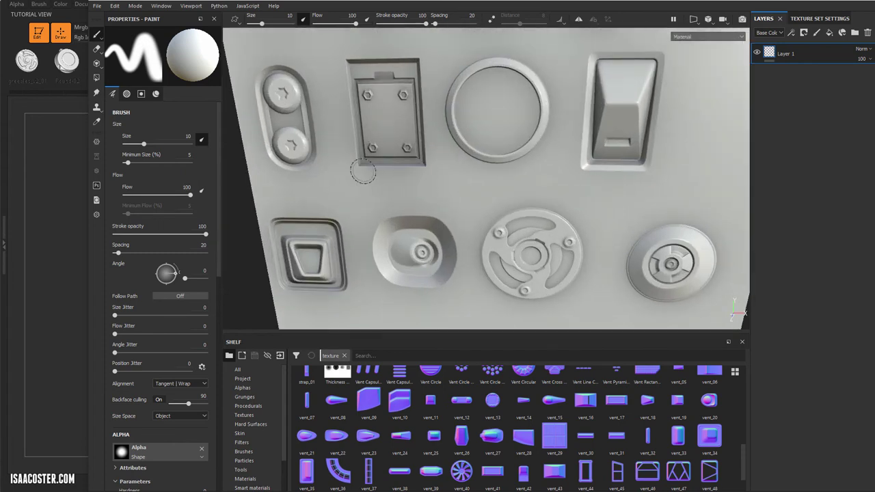
pyautogui.keyDown('alt'); pyautogui.moveTo(363, 171); pyautogui.dragTo(386, 147); pyautogui.keyUp('alt')
# Display the Ambient occlusion mesh map on the baked plane
pyautogui.click(718, 38)
pyautogui.scroll(-3, 696, 85)
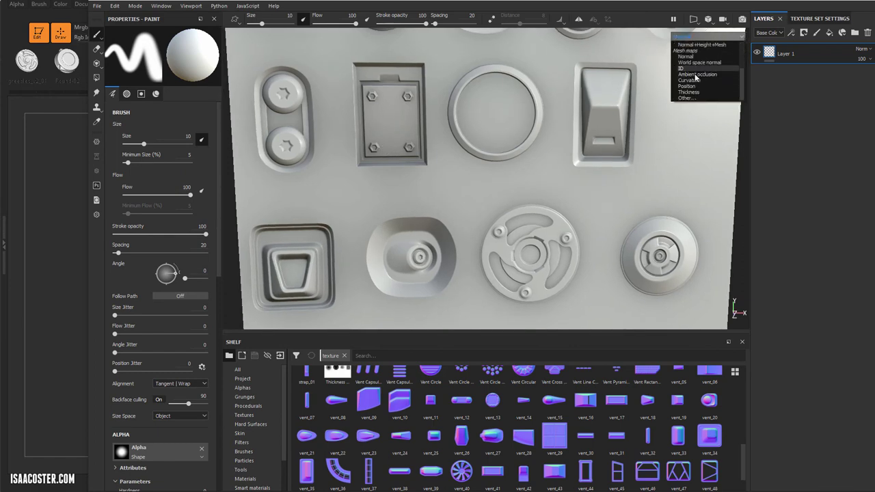
pyautogui.click(696, 75)
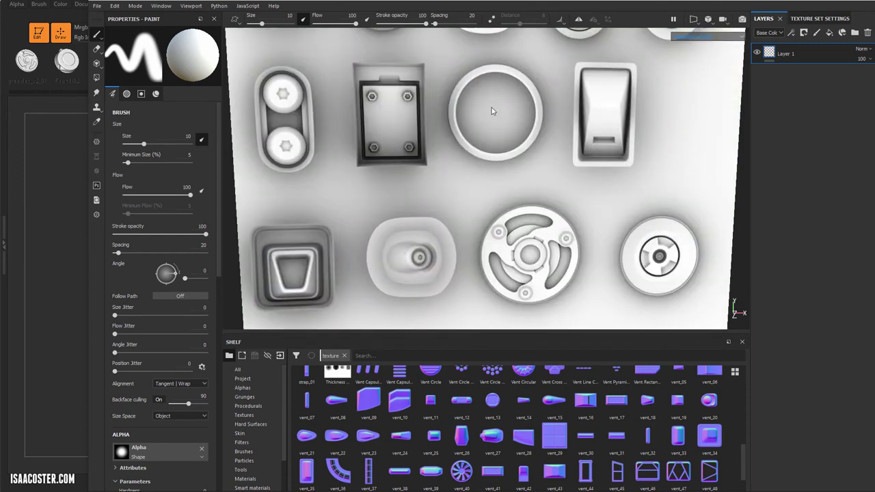
# Compare the bake with the source detail meshes in ZBrush from an angle, and return to Substance Painter
pyautogui.hotkey('alt', 'Tab')
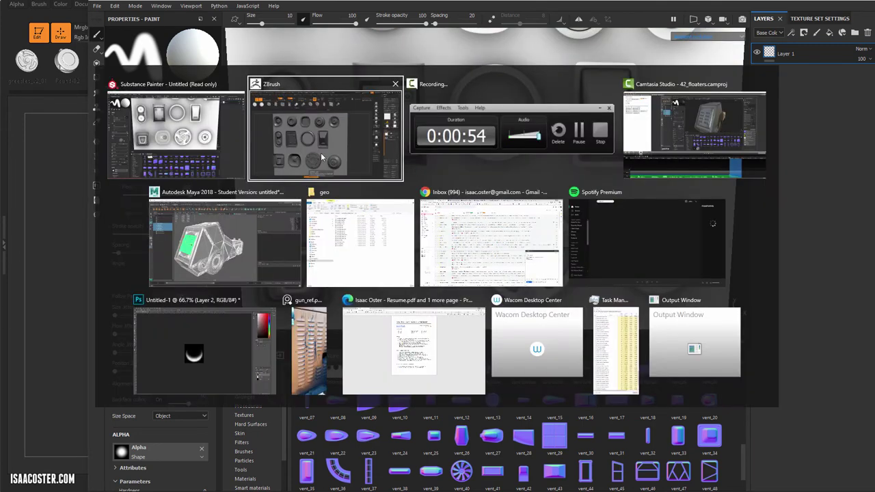
pyautogui.moveTo(583, 232); pyautogui.dragTo(617, 193)
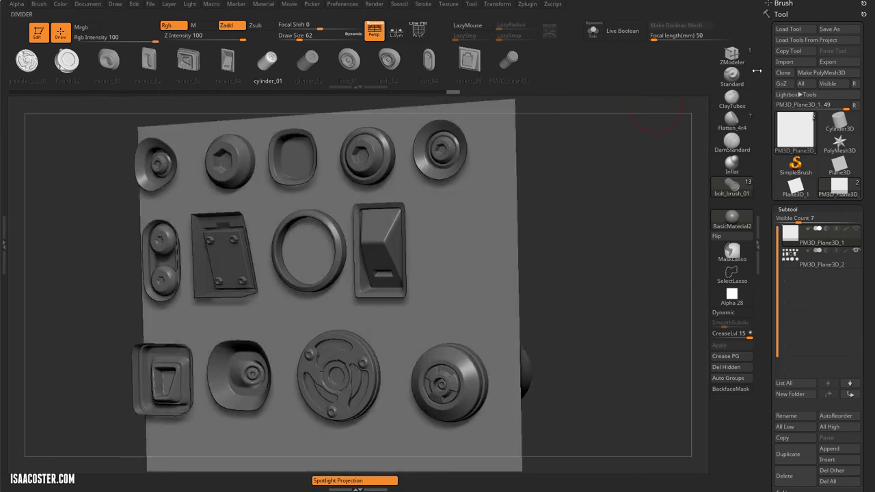
pyautogui.hotkey('alt', 'Tab')
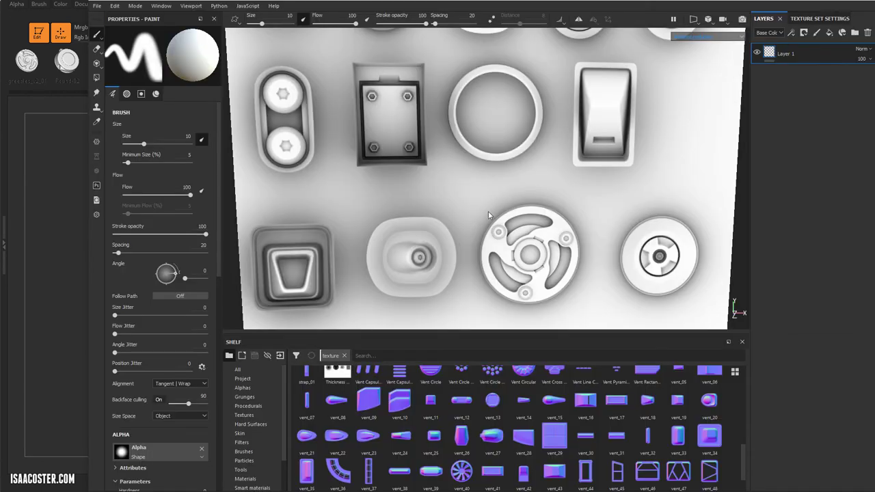
# Return to the Material display and inspect all the baked details on the plane from several angles
pyautogui.moveTo(512, 175)
pyautogui.keyDown('alt'); pyautogui.mouseDown()
pyautogui.moveTo(574, 162)
pyautogui.moveTo(537, 172)
pyautogui.mouseUp(); pyautogui.keyUp('alt')
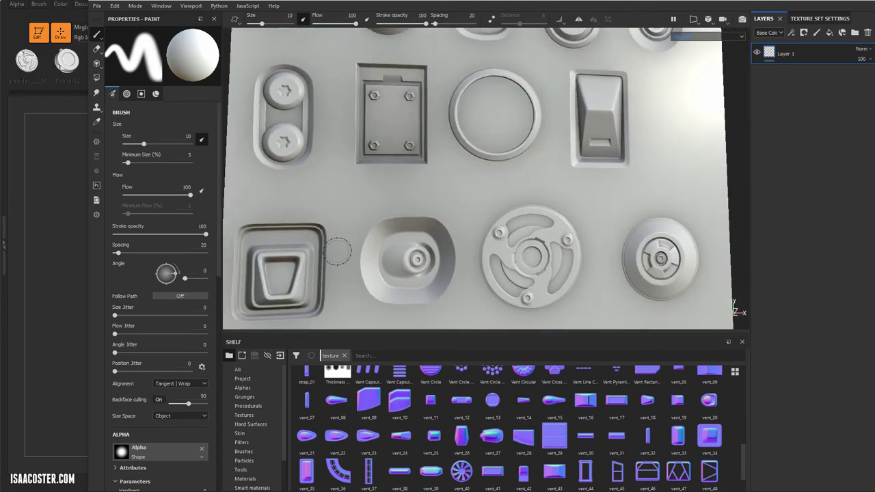
pyautogui.moveTo(374, 239)
pyautogui.keyDown('alt'); pyautogui.mouseDown()
pyautogui.moveTo(479, 225)
pyautogui.moveTo(683, 275)
pyautogui.mouseUp(); pyautogui.keyUp('alt')
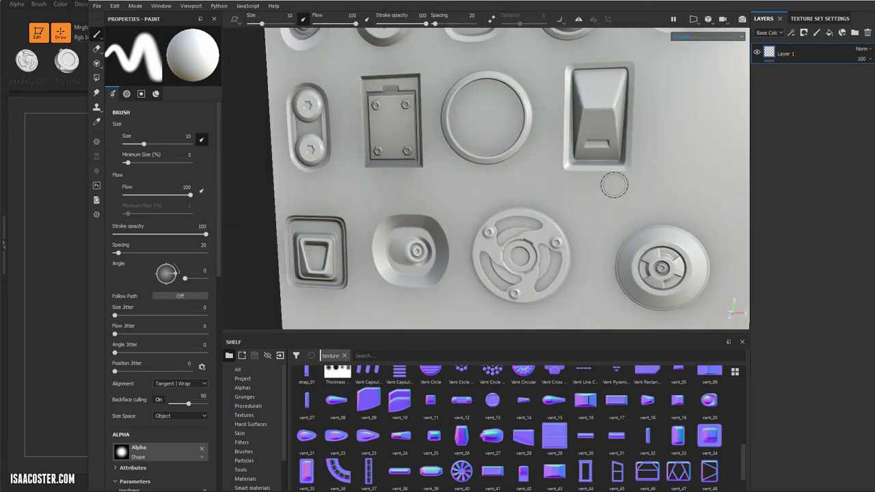
pyautogui.keyDown('alt'); pyautogui.moveTo(614, 183); pyautogui.dragTo(594, 278, button='middle'); pyautogui.keyUp('alt')
pyautogui.keyDown('alt'); pyautogui.moveTo(543, 255); pyautogui.dragTo(513, 212, button='right'); pyautogui.keyUp('alt')
pyautogui.keyDown('alt'); pyautogui.moveTo(512, 205); pyautogui.dragTo(539, 198); pyautogui.keyUp('alt')
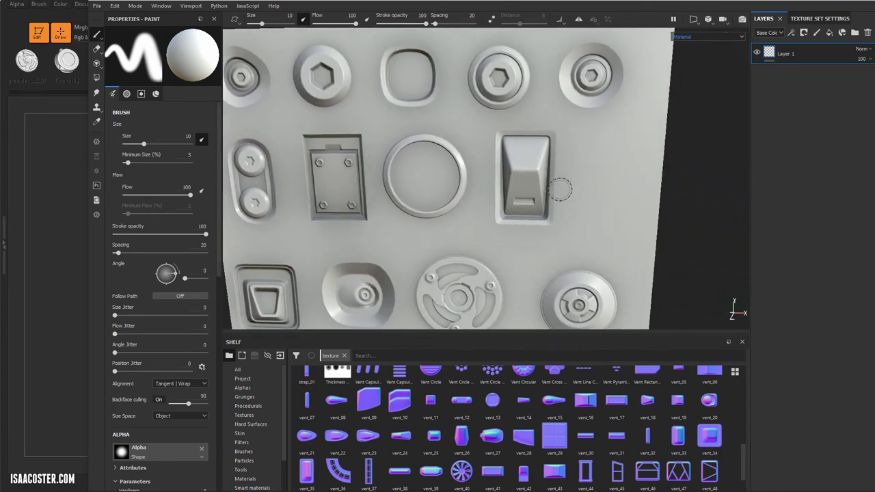
pyautogui.keyDown('alt'); pyautogui.moveTo(553, 197); pyautogui.dragTo(486, 203, button='right'); pyautogui.keyUp('alt')
pyautogui.keyDown('alt'); pyautogui.moveTo(500, 205); pyautogui.dragTo(527, 189, button='middle'); pyautogui.keyUp('alt')
pyautogui.moveTo(527, 191)
pyautogui.keyDown('alt'); pyautogui.mouseDown()
pyautogui.moveTo(581, 187)
pyautogui.moveTo(505, 191)
pyautogui.mouseUp(); pyautogui.keyUp('alt')
pyautogui.keyDown('alt'); pyautogui.moveTo(566, 125); pyautogui.dragTo(554, 130, button='middle'); pyautogui.keyUp('alt')
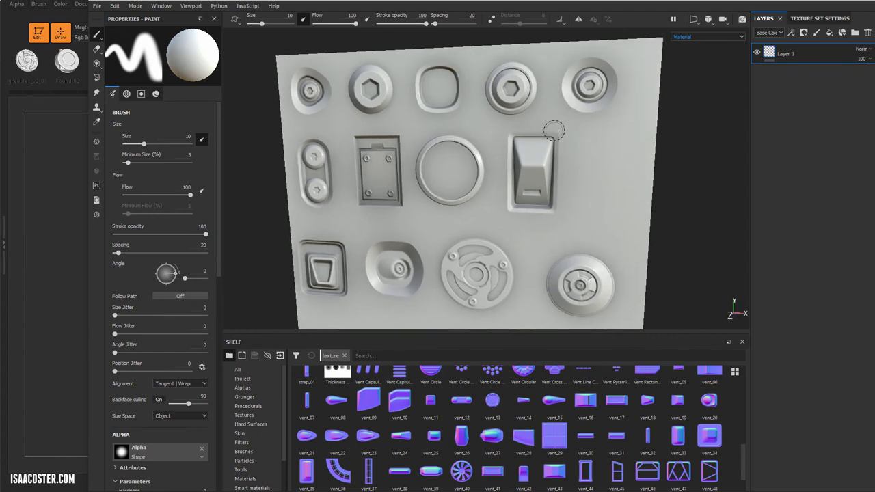
pyautogui.keyDown('alt'); pyautogui.moveTo(555, 130); pyautogui.dragTo(555, 140); pyautogui.keyUp('alt')
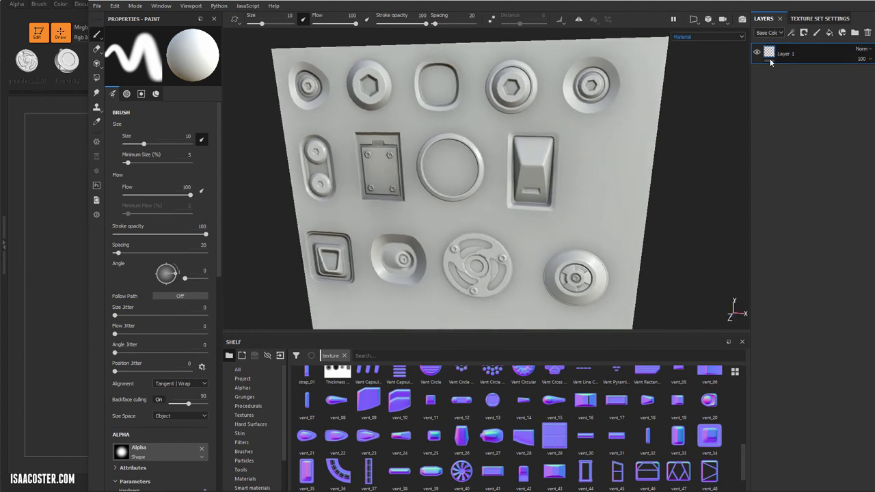
# Search the smart materials for "metal" and apply Steel Dark Aged above Layer 1
pyautogui.click(241, 397)
pyautogui.scroll(-2, 235, 425)
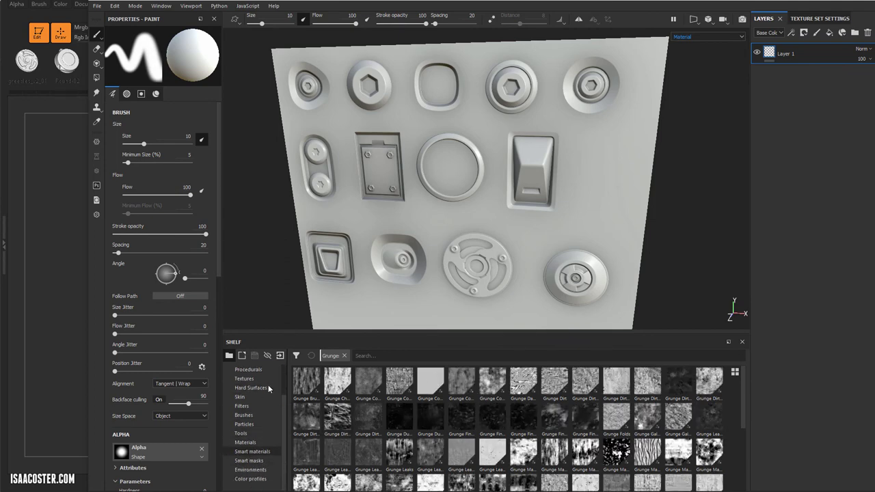
pyautogui.click(253, 451)
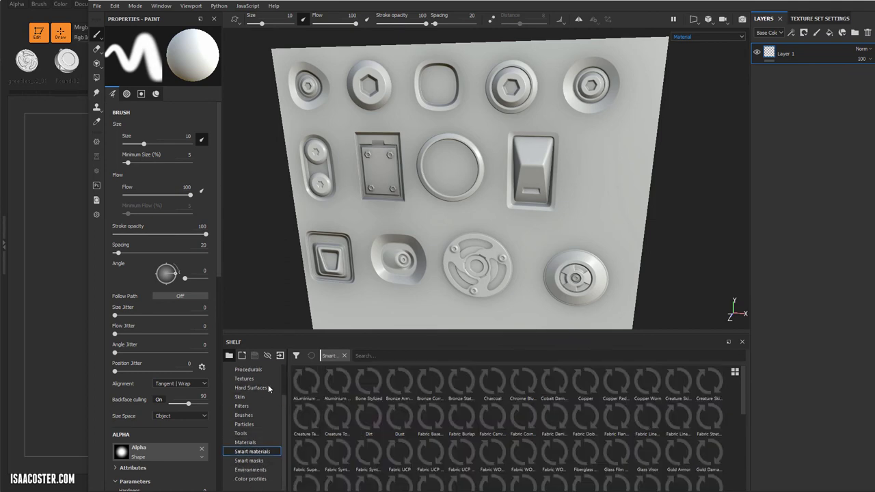
pyautogui.click(388, 359)
pyautogui.write('metal')
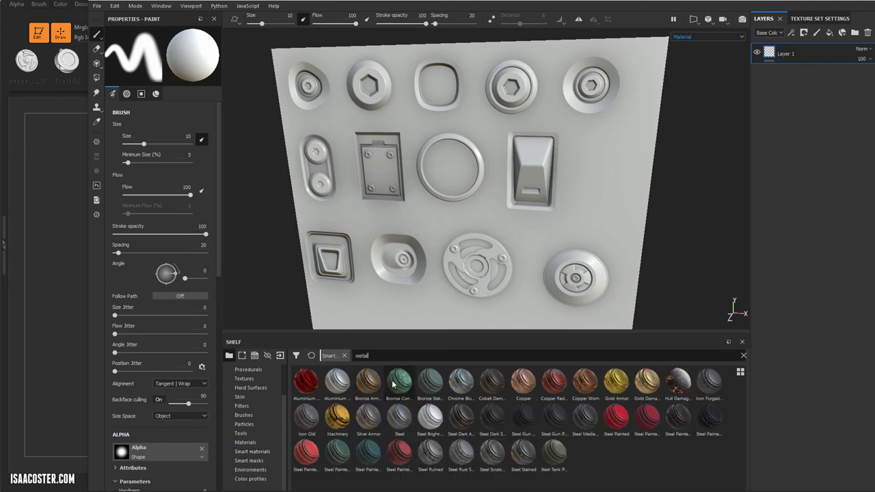
pyautogui.moveTo(461, 416); pyautogui.dragTo(794, 18)
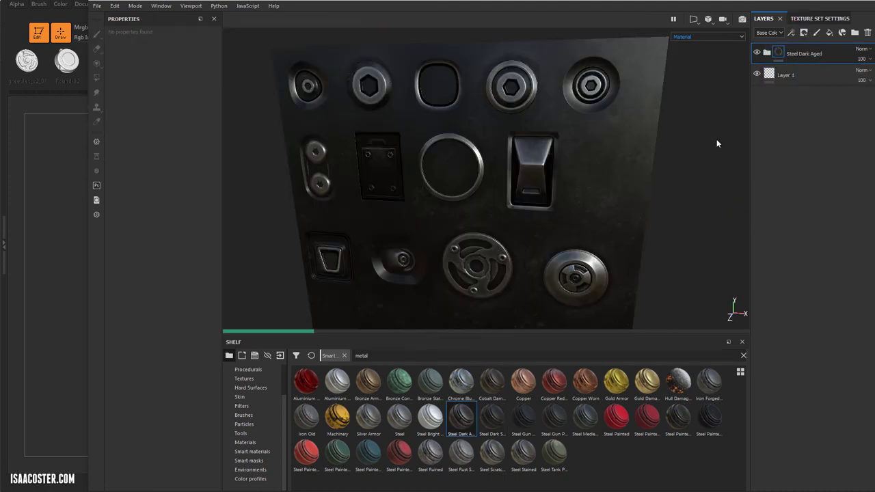
# Expand the Steel Dark Aged folder and inspect the textured details from several angles and under rotated lighting
pyautogui.moveTo(682, 161)
pyautogui.keyDown('alt'); pyautogui.mouseDown()
pyautogui.moveTo(696, 147)
pyautogui.moveTo(738, 136)
pyautogui.moveTo(689, 163)
pyautogui.mouseUp(); pyautogui.keyUp('alt')
pyautogui.keyDown('alt'); pyautogui.moveTo(511, 173); pyautogui.dragTo(544, 198); pyautogui.keyUp('alt')
pyautogui.keyDown('alt'); pyautogui.moveTo(473, 316); pyautogui.dragTo(437, 205); pyautogui.keyUp('alt')
pyautogui.click(772, 55)
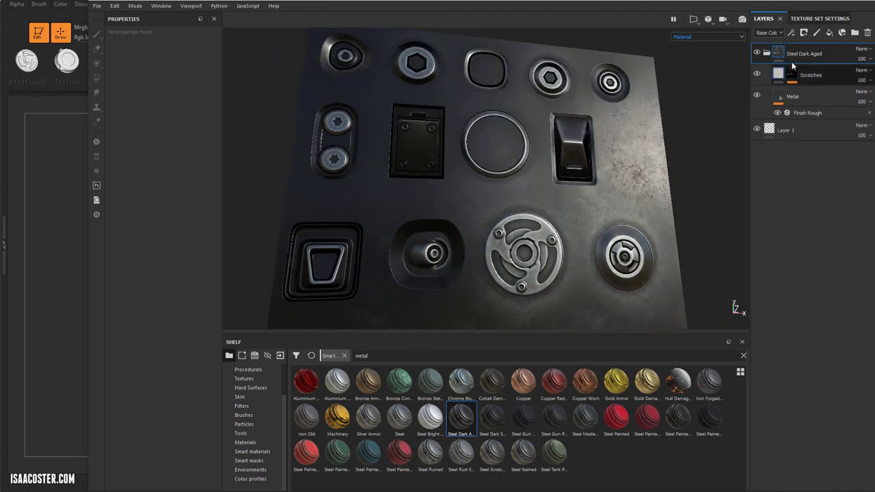
pyautogui.keyDown('alt'); pyautogui.moveTo(700, 171); pyautogui.dragTo(713, 191); pyautogui.keyUp('alt')
pyautogui.moveTo(485, 199)
pyautogui.keyDown('alt'); pyautogui.mouseDown()
pyautogui.moveTo(506, 202)
pyautogui.moveTo(477, 199)
pyautogui.mouseUp(); pyautogui.keyUp('alt')
pyautogui.keyDown('shift'); pyautogui.moveTo(475, 199); pyautogui.dragTo(458, 197, button='right'); pyautogui.keyUp('shift')
pyautogui.keyDown('alt'); pyautogui.moveTo(458, 198); pyautogui.dragTo(511, 124); pyautogui.keyUp('alt')
pyautogui.keyDown('alt'); pyautogui.moveTo(473, 80); pyautogui.dragTo(514, 120); pyautogui.keyUp('alt')
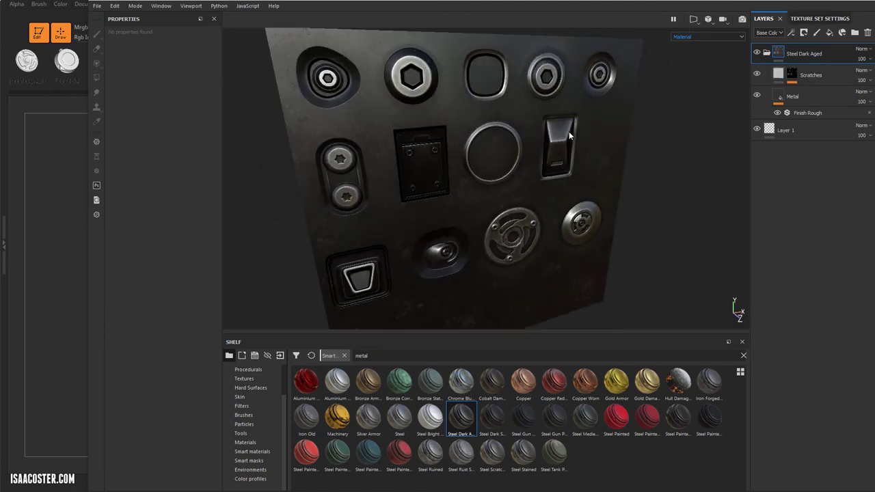
pyautogui.keyDown('alt'); pyautogui.moveTo(568, 132); pyautogui.dragTo(550, 105); pyautogui.keyUp('alt')
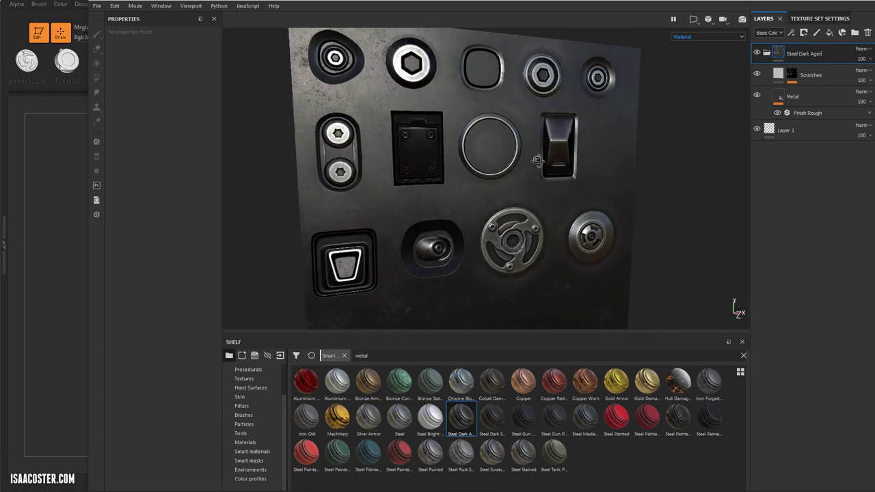